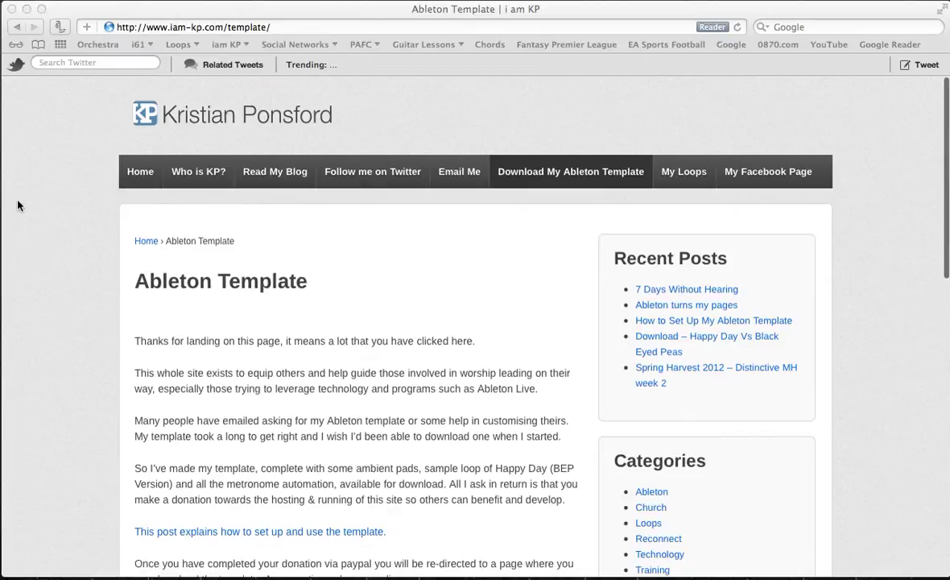
Switch to the NEW WORSHIP SET in Ableton Live and hide the clip detail view
mouse_move(596, 568)
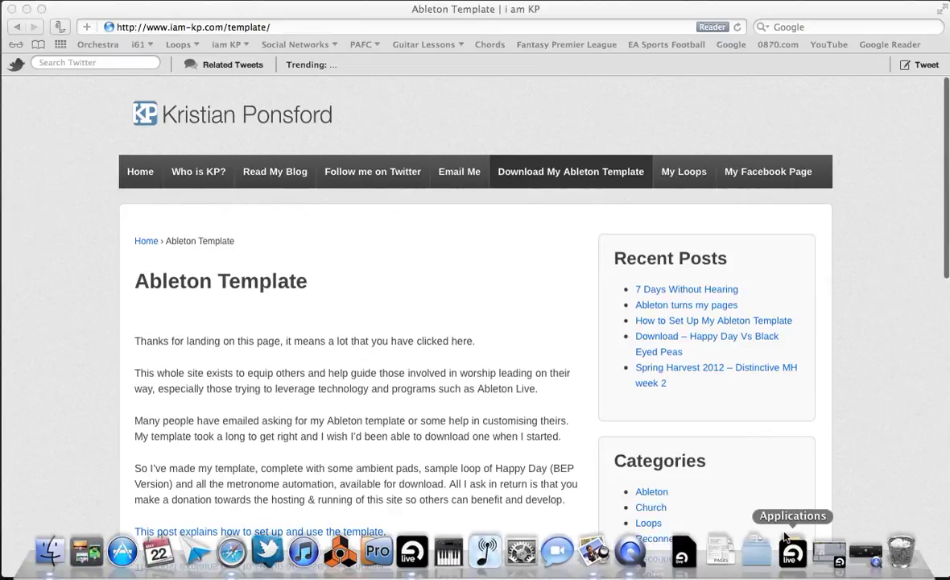
left_click(842, 554)
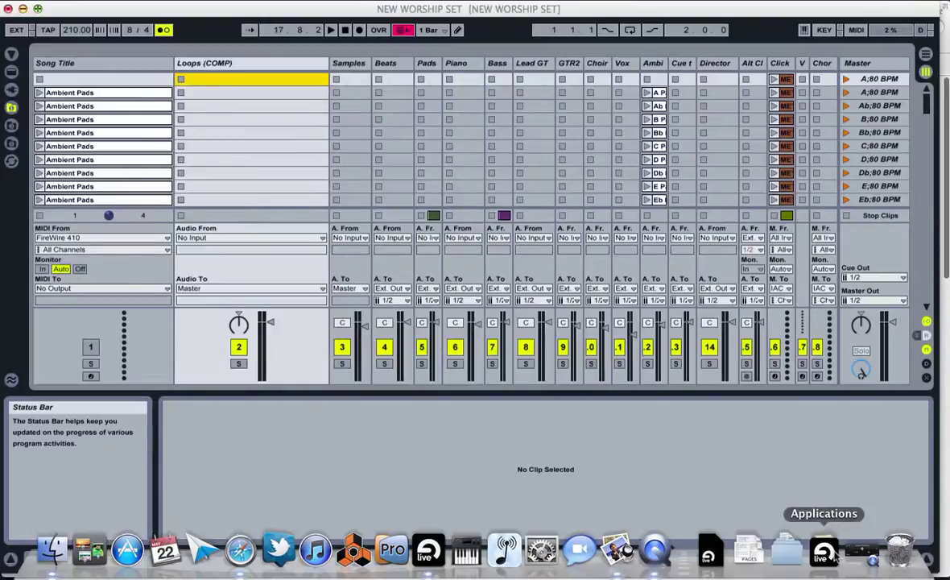
left_click(926, 559)
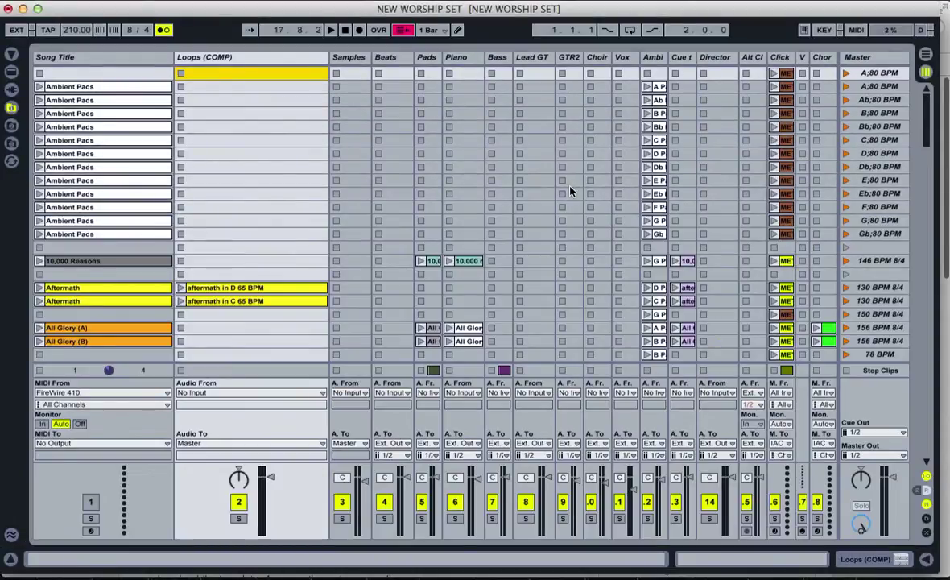
Look through the song rows of the set, selecting the first Ambient Pads clip in the Song Title track
scroll(570, 191, "down", 10)
scroll(570, 191, "up", 10)
left_click(94, 89)
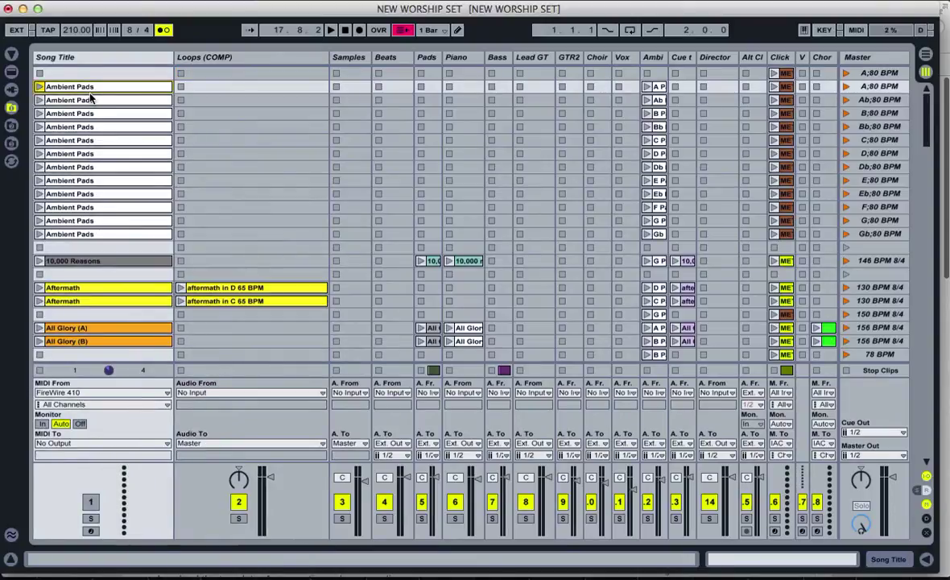
scroll(91, 97, "down", 10)
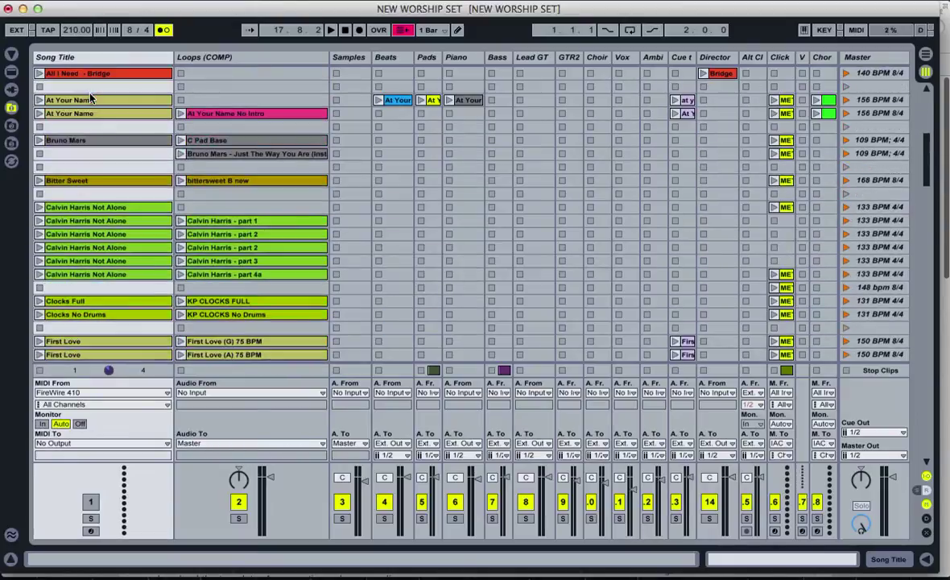
scroll(92, 96, "up", 10)
Inspect the "aftermath in D 65 BPM" clip of the Loops (COMP) track in the clip view, and close that view
left_click(199, 64)
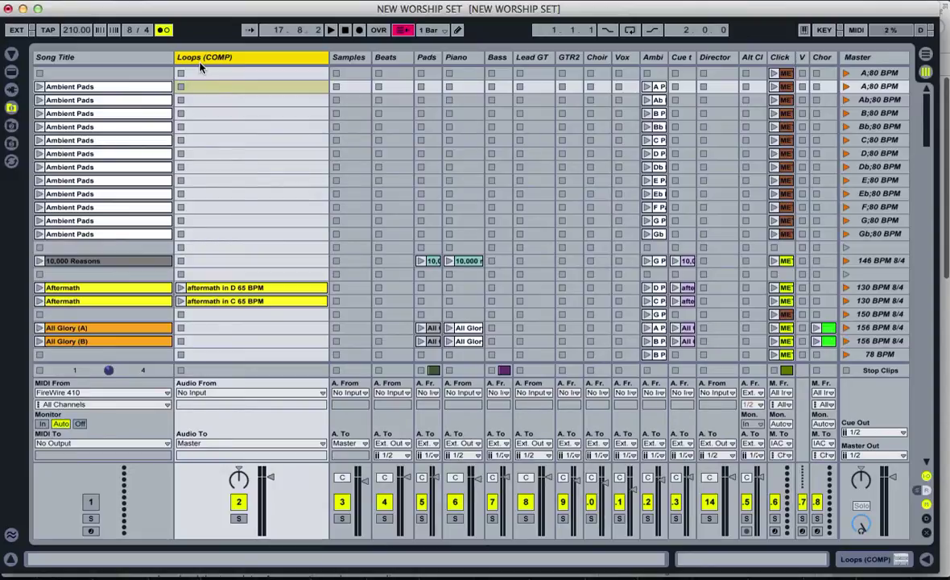
double_click(257, 288)
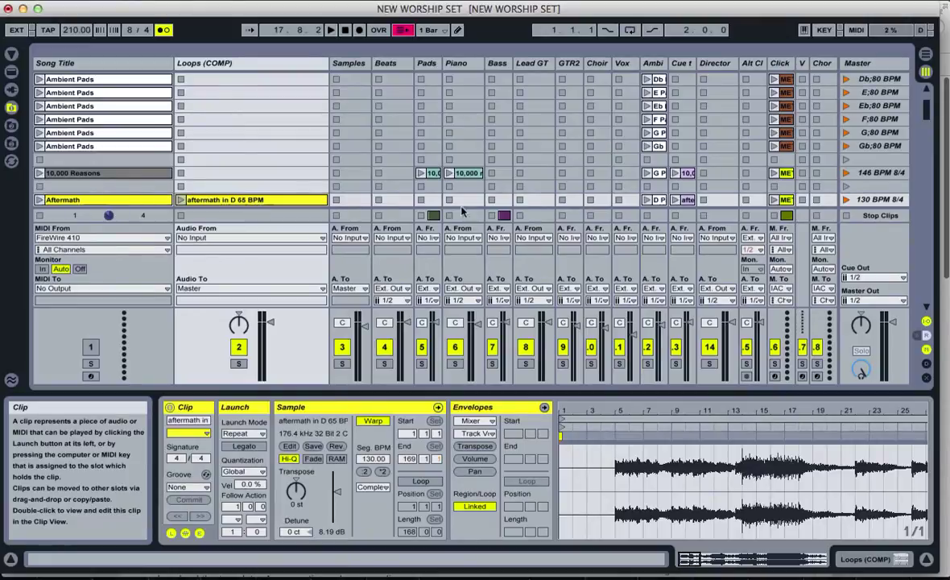
left_click(926, 558)
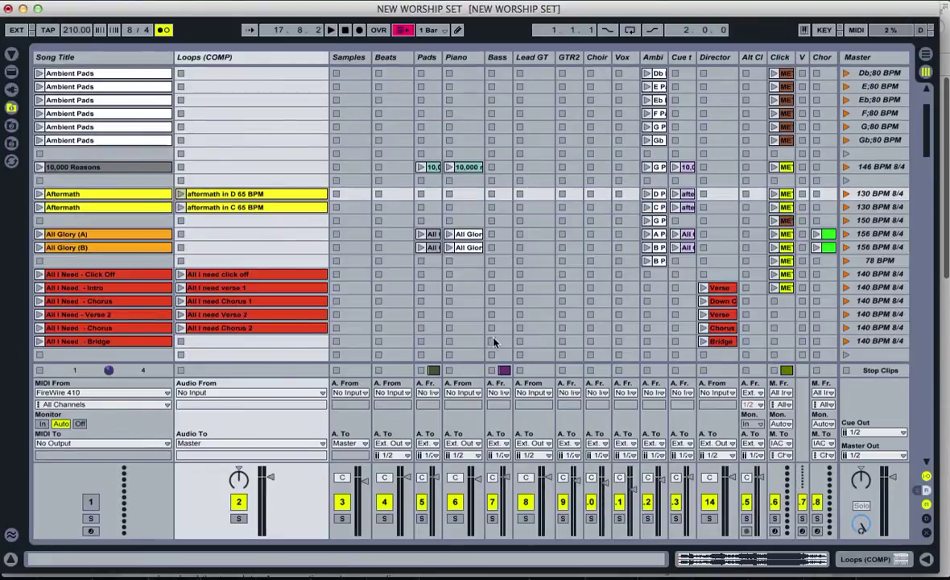
Examine the song loops in the Loops (COMP) track, including "All I need verse 1", and return to the first scene
scroll(247, 290, "down", 3)
scroll(247, 290, "down", 5)
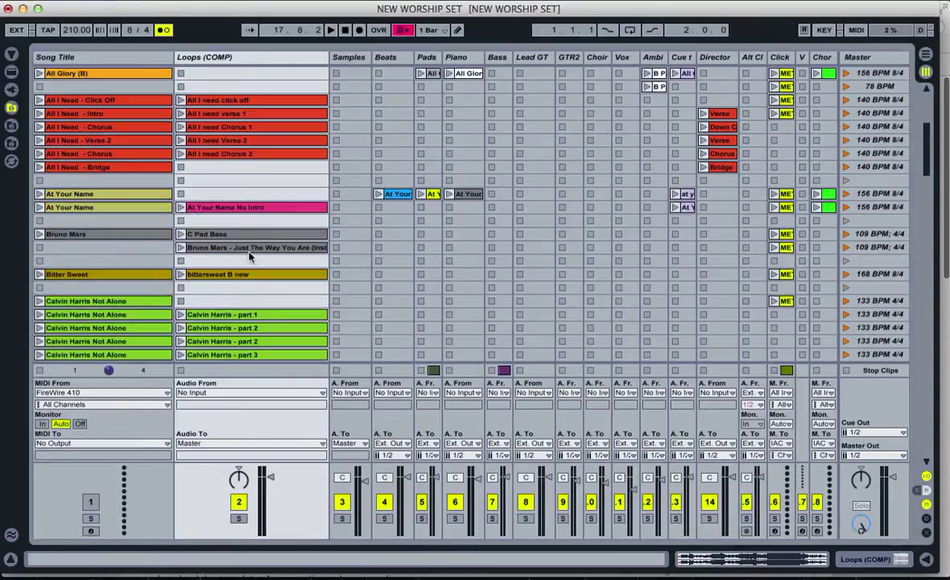
left_click(240, 117)
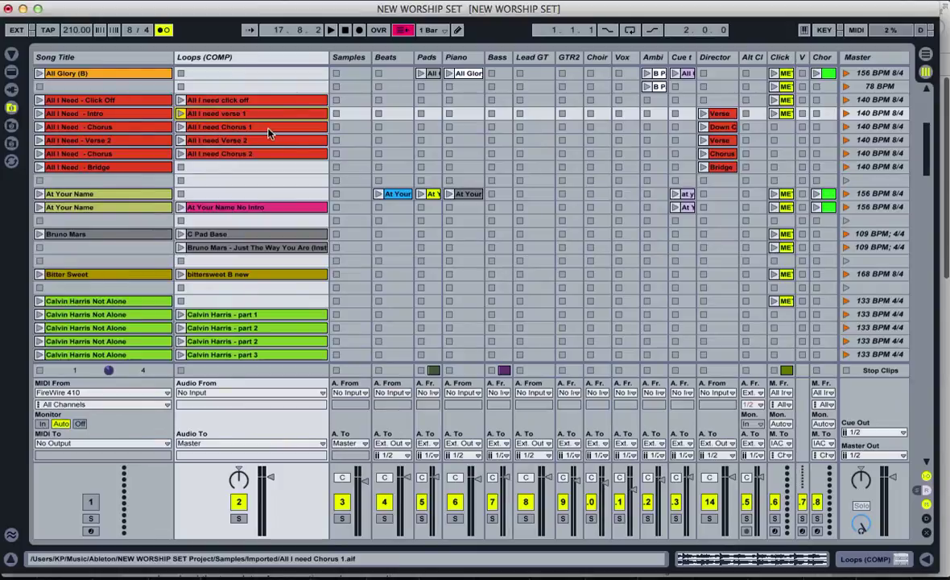
scroll(270, 133, "down", 10)
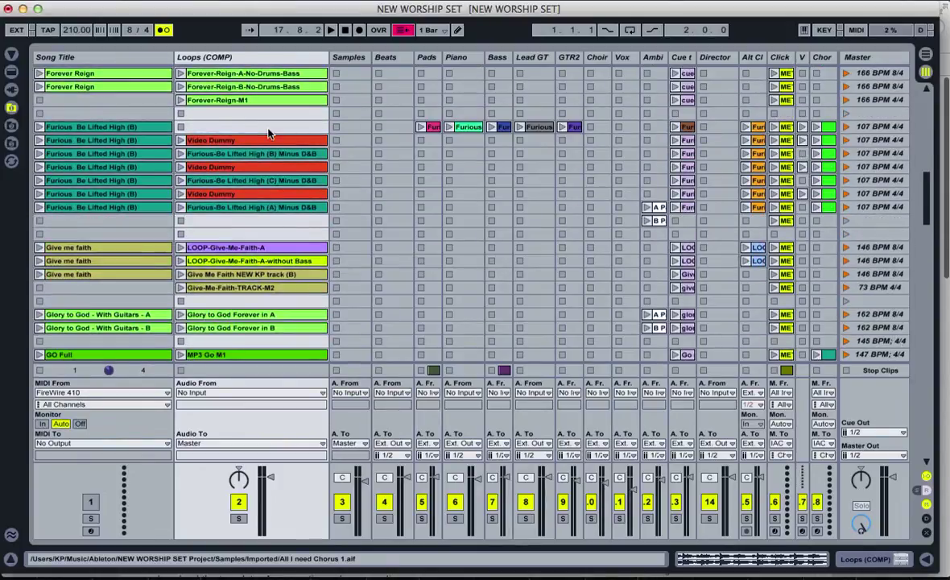
scroll(270, 132, "down", 8)
scroll(270, 133, "down", 5)
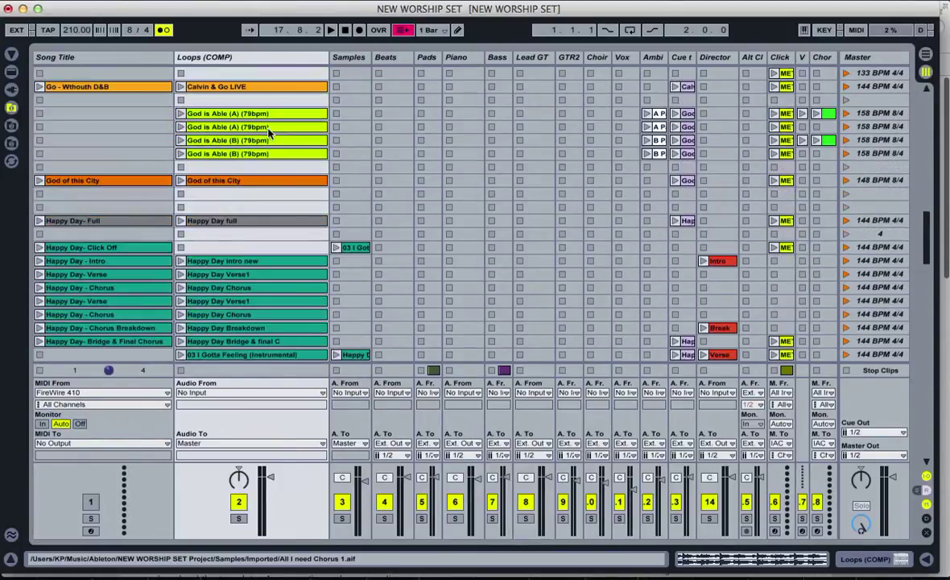
scroll(269, 133, "up", 12)
scroll(269, 132, "up", 15)
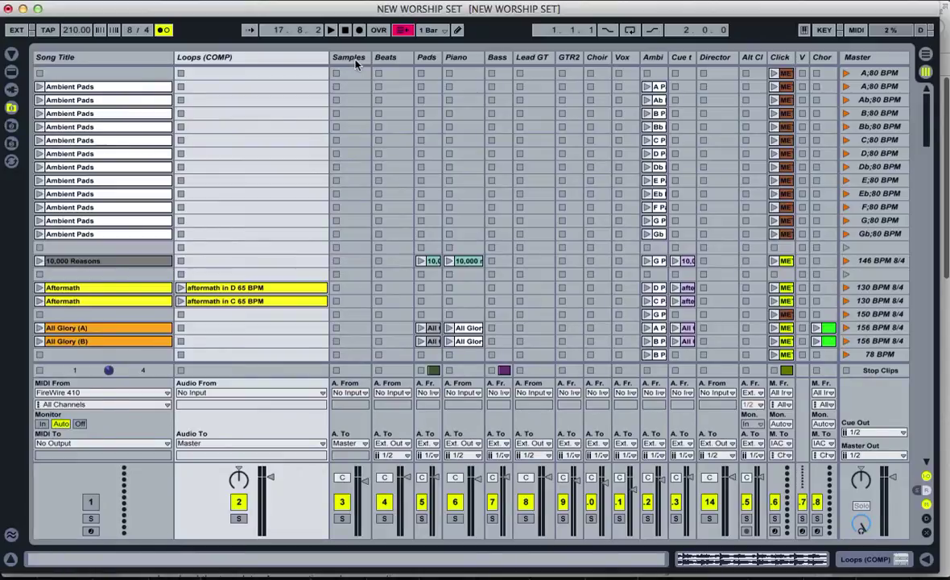
Select the instrument tracks from Beats through Vox together
left_click(394, 61)
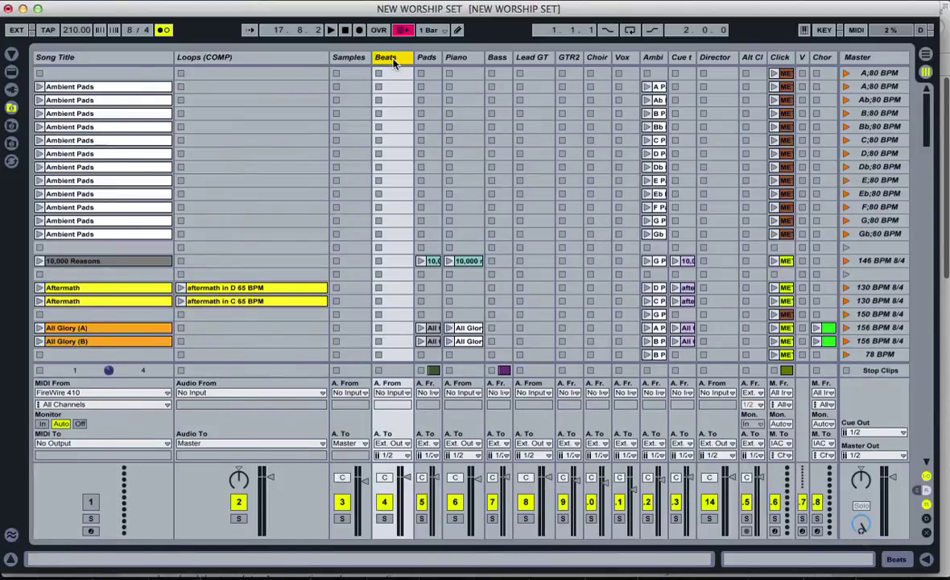
left_click(632, 58, "shift")
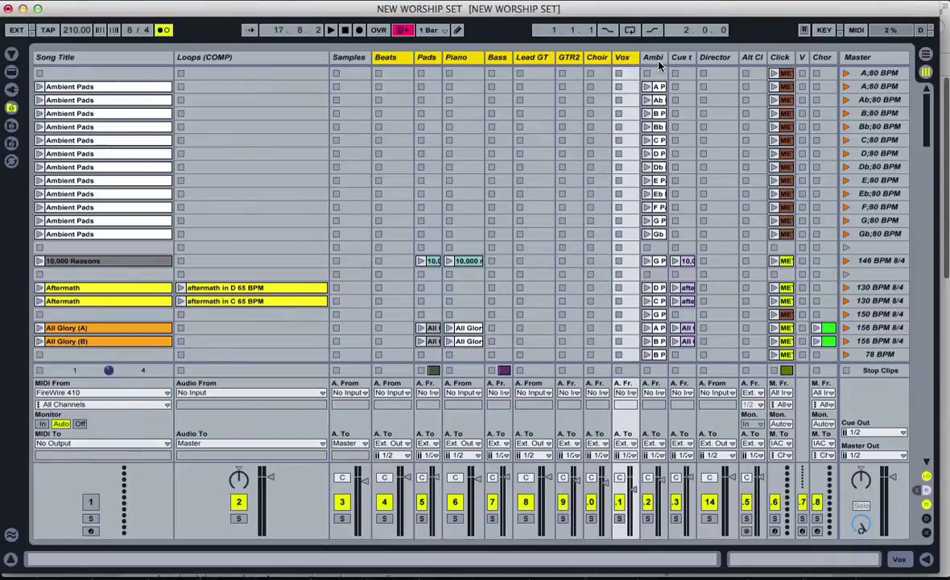
Launch the "A;80 BPM" Ambient Pads scene and slightly lower the volume of the Ambient Pads track
left_click(658, 64)
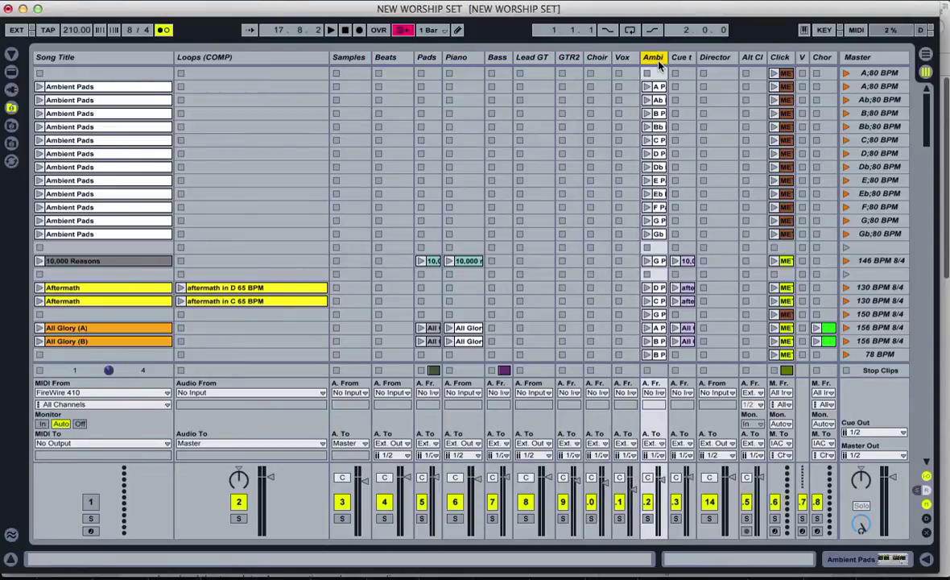
left_click(846, 86)
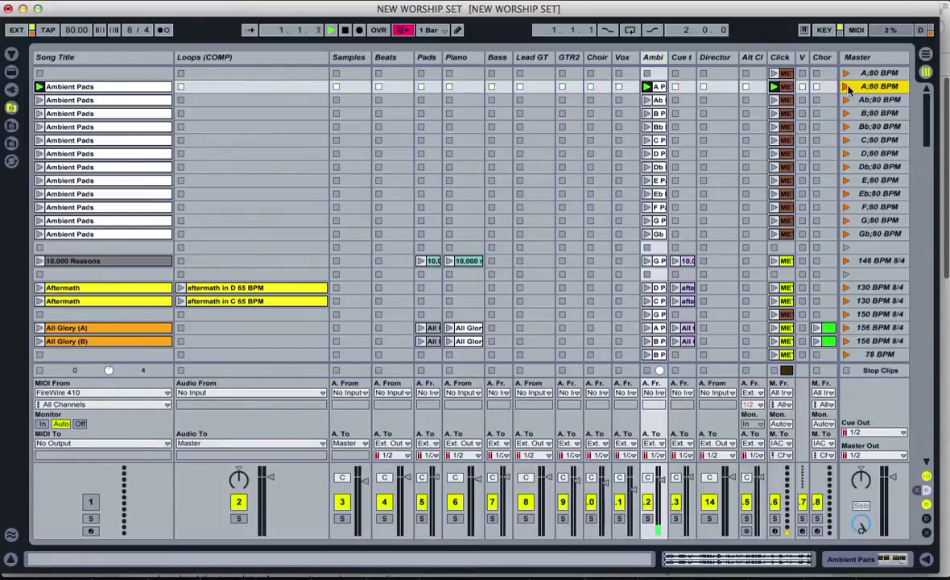
mouse_move(668, 477)
left_mouse_down()
mouse_move(660, 513)
mouse_move(663, 487)
left_mouse_up()
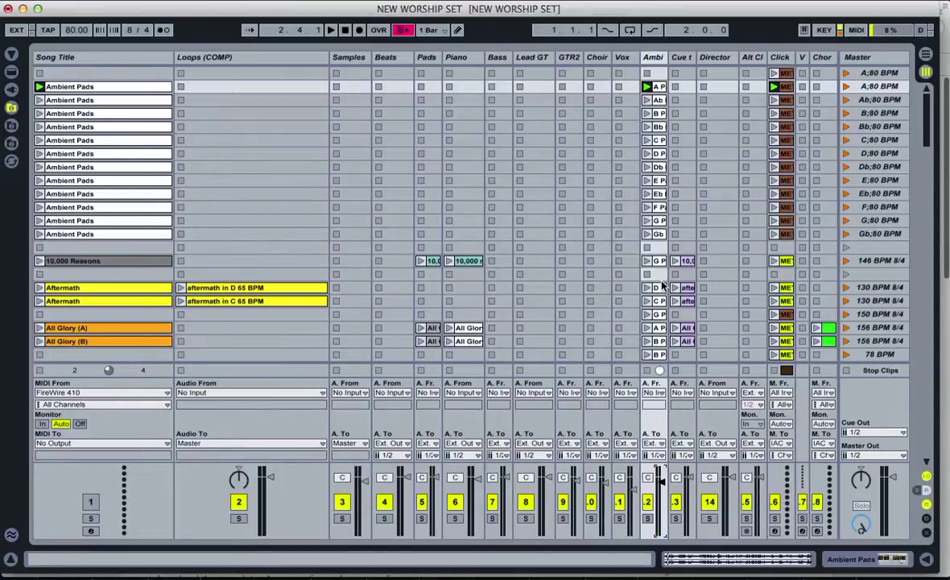
Select the Cue tracks, Director, Alt Click and Click on/off tracks one after another
left_click(686, 59)
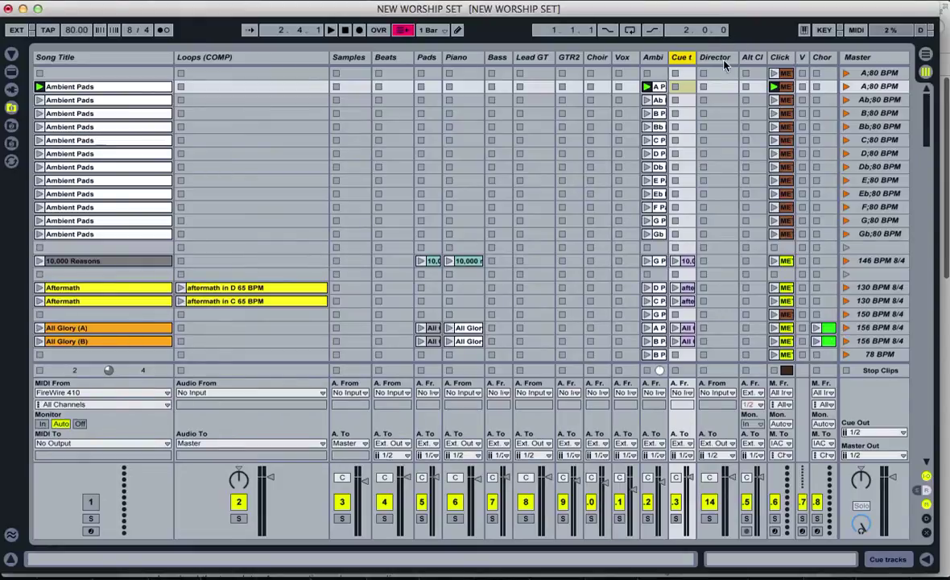
left_click(722, 58)
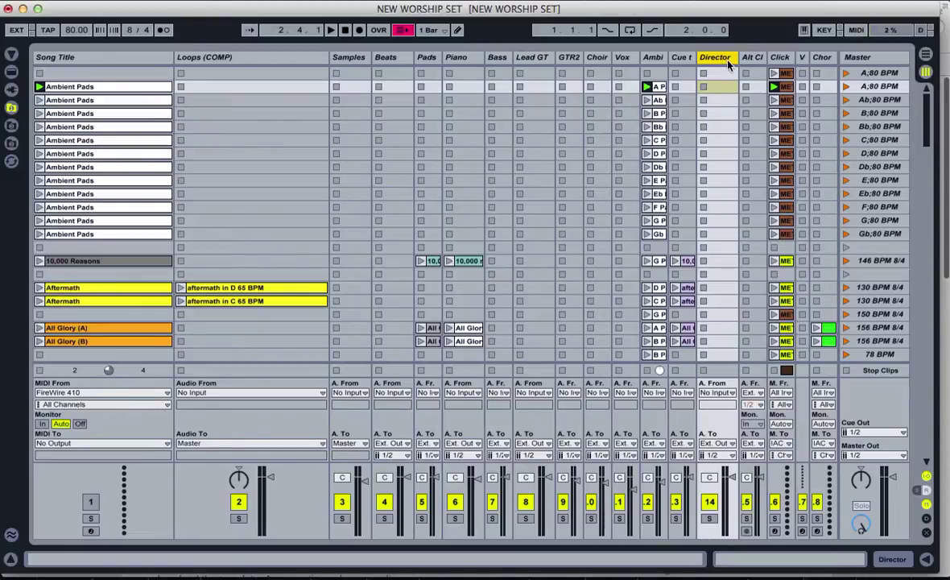
left_click(752, 58)
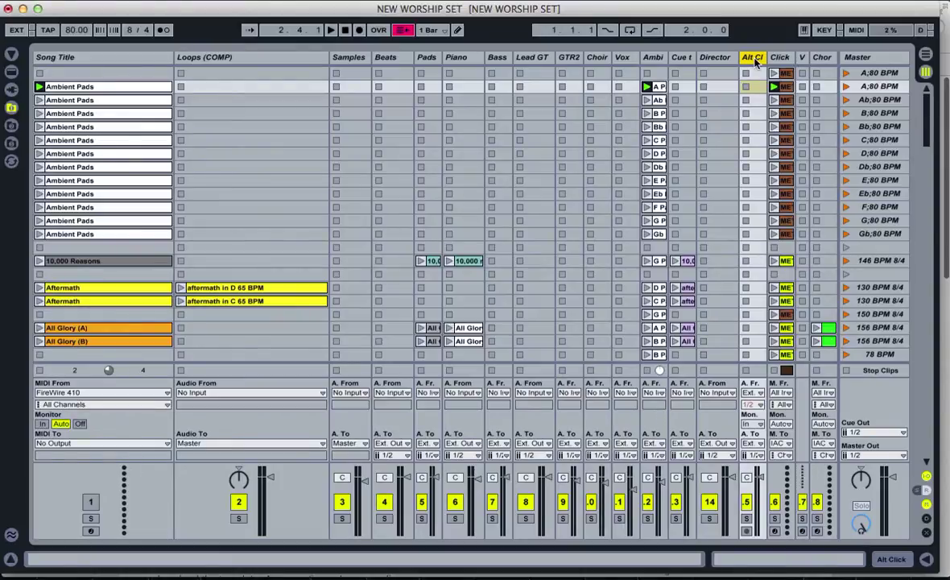
left_click(780, 58)
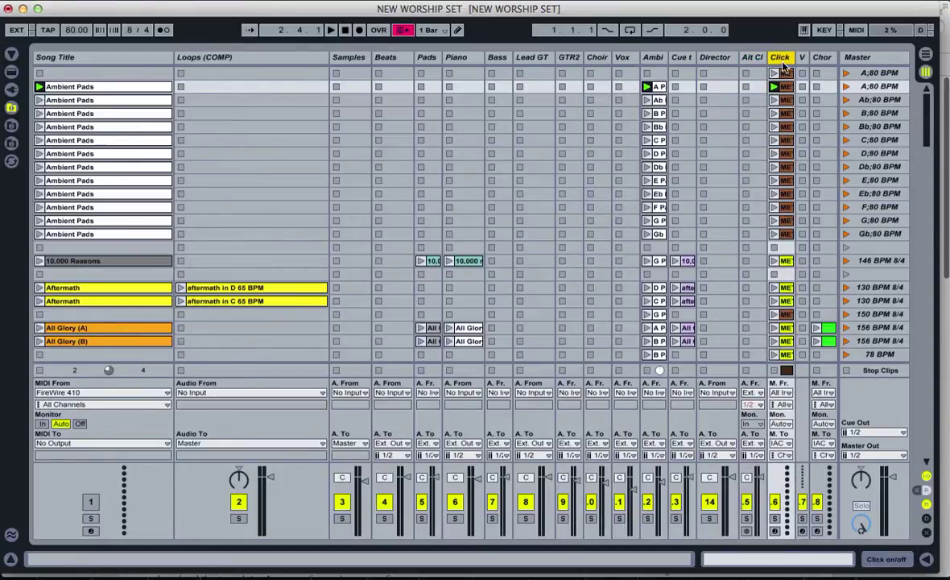
Compare the metronome behaviour by launching the All Glory (A) scene and the "A;80 BPM" Ambient Pads scene, and stop playback
left_click(846, 328)
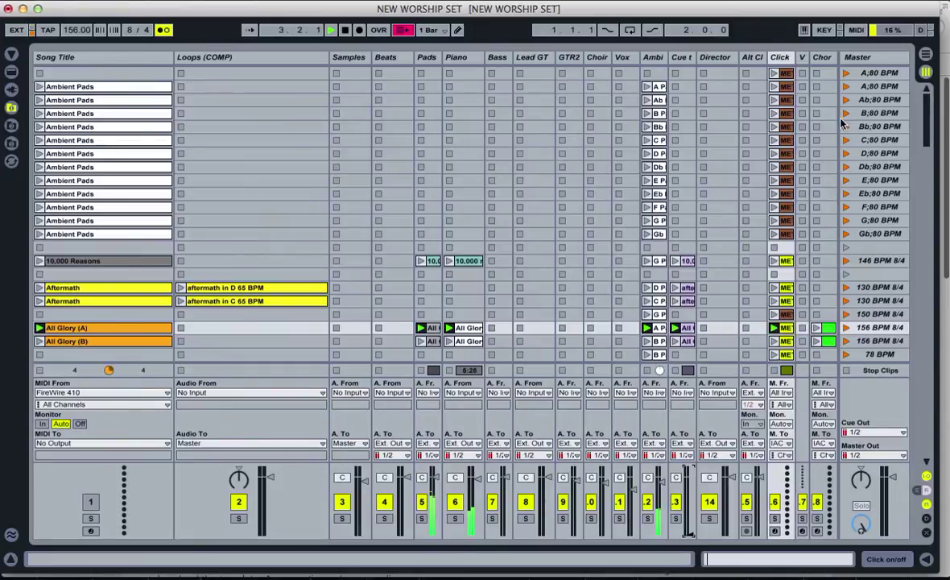
left_click(847, 87)
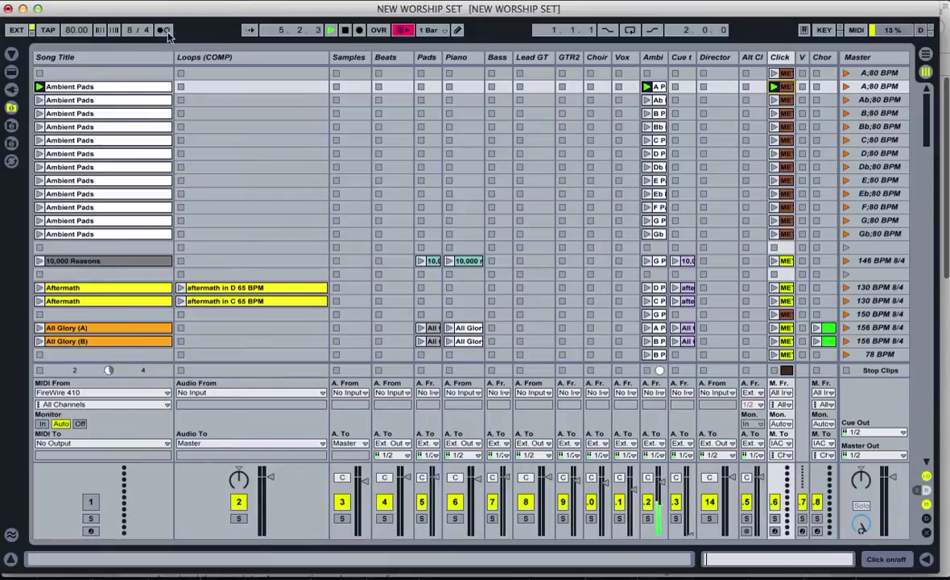
key("space")
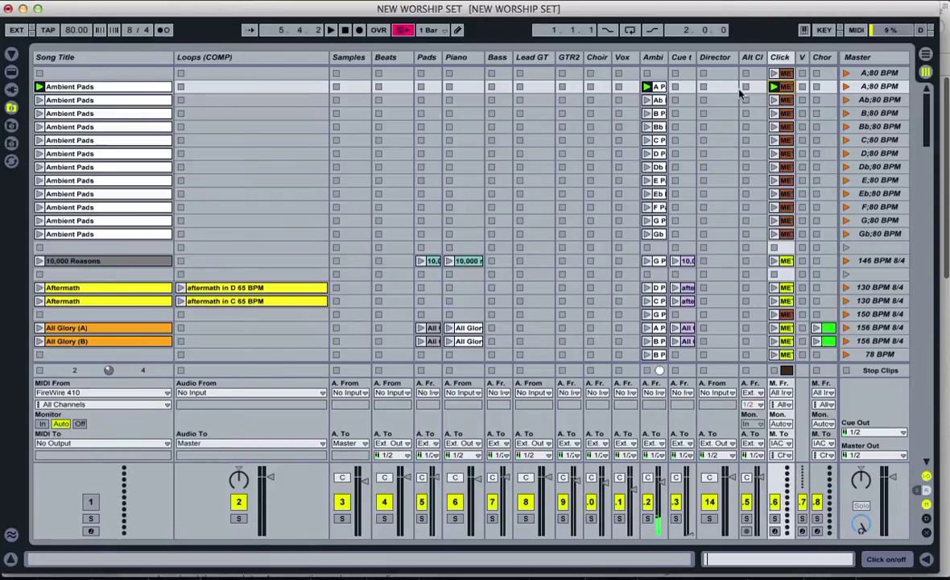
Select the Video track and then the Chord track
left_click(802, 59)
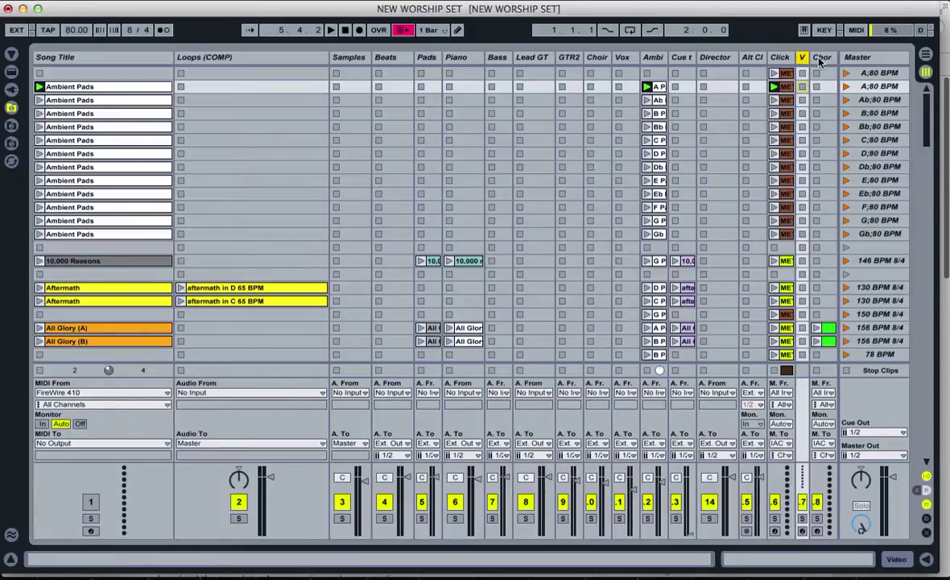
left_click(821, 58)
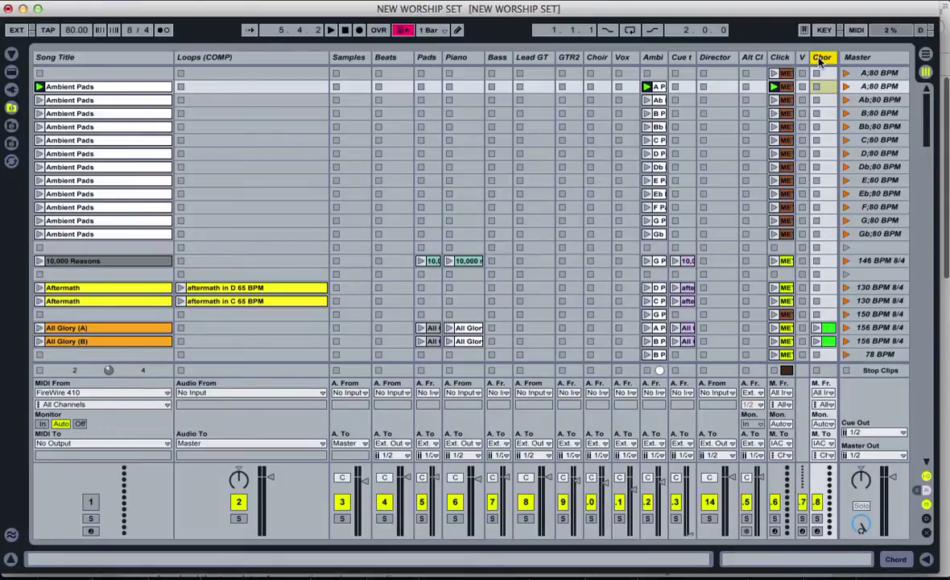
Select the tracks from Beats through Vox and add the Director track to the selection
left_click(402, 62)
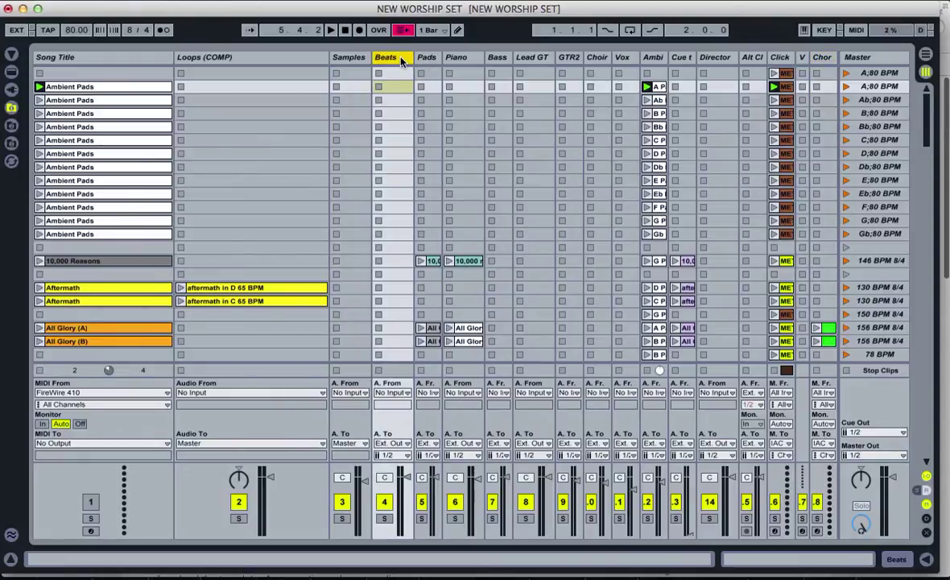
left_click(623, 58, "shift")
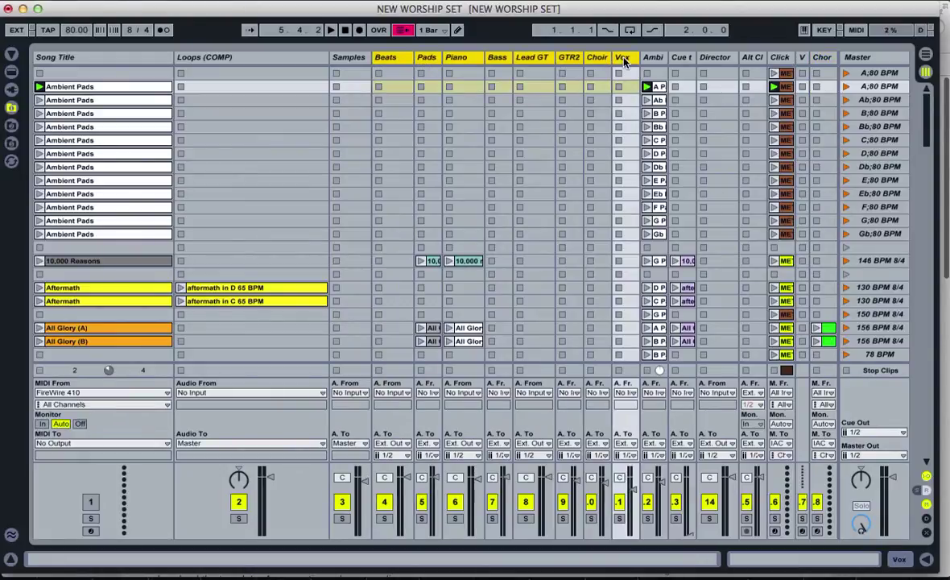
left_click(719, 61, "shift")
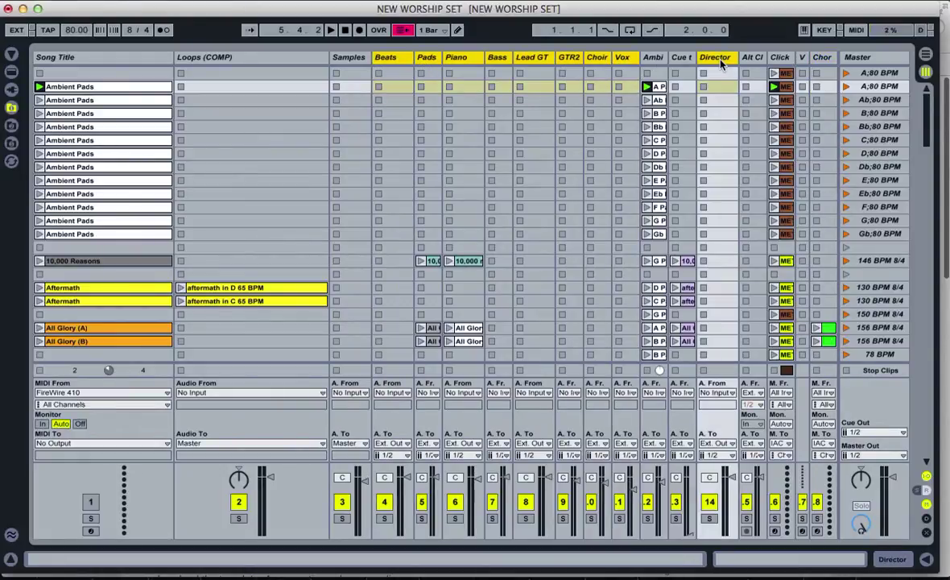
Select the seven Holy intro clips from Beats through Choir and show their shared launch settings in the clip view
scroll(670, 314, "down", 20)
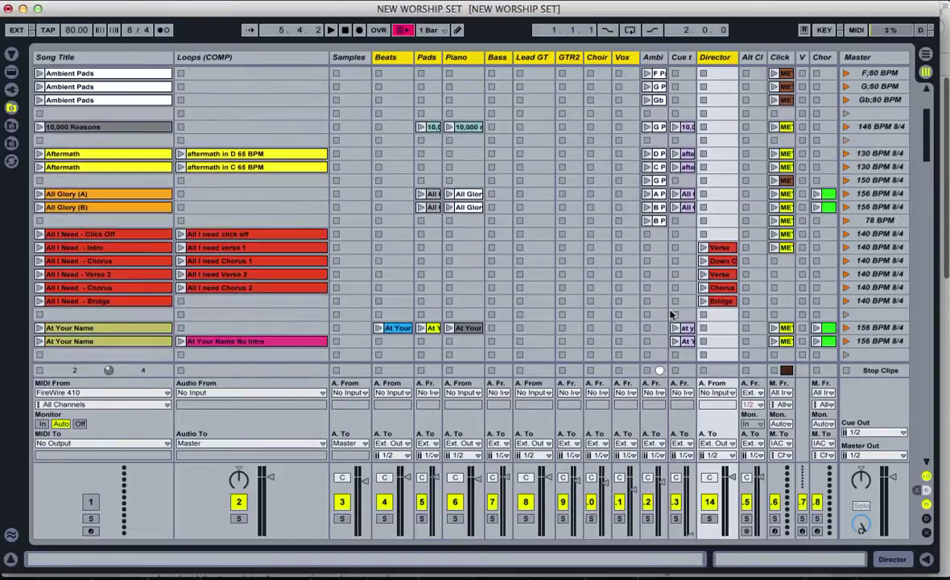
scroll(671, 314, "down", 20)
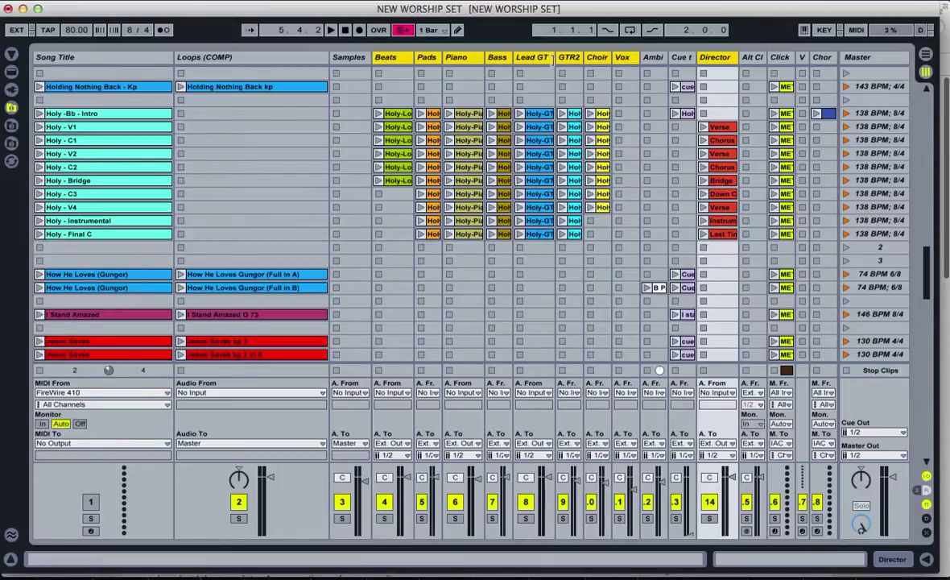
left_click(544, 116)
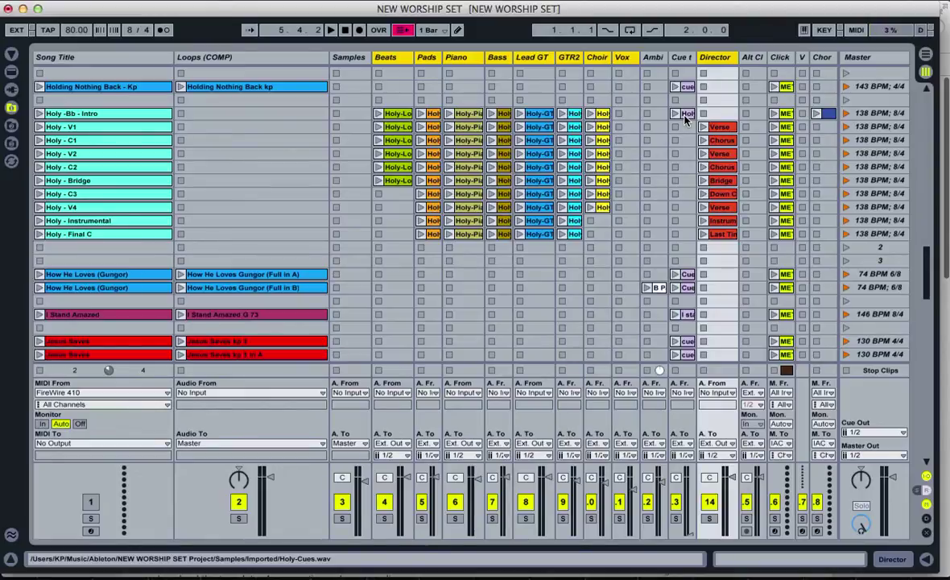
double_click(399, 113)
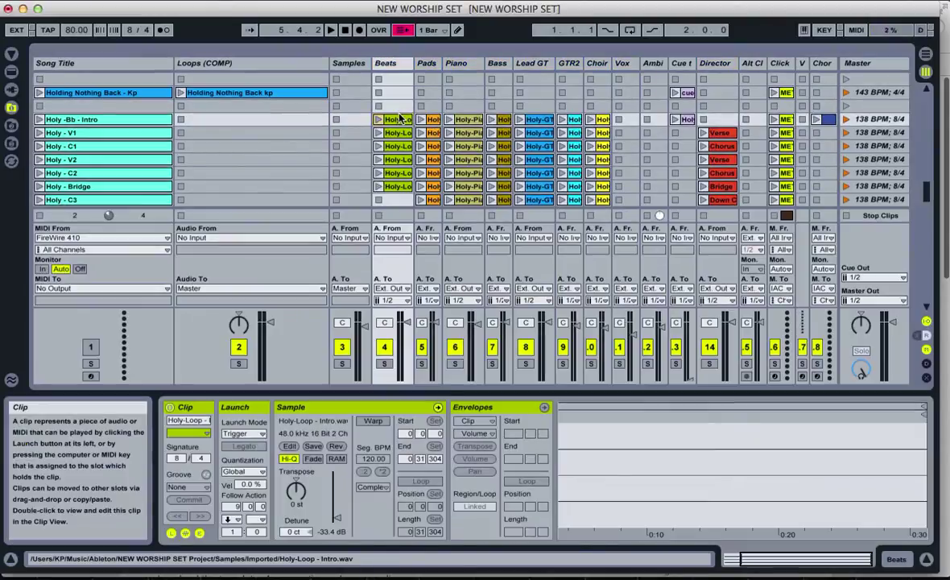
left_click(594, 121, "shift")
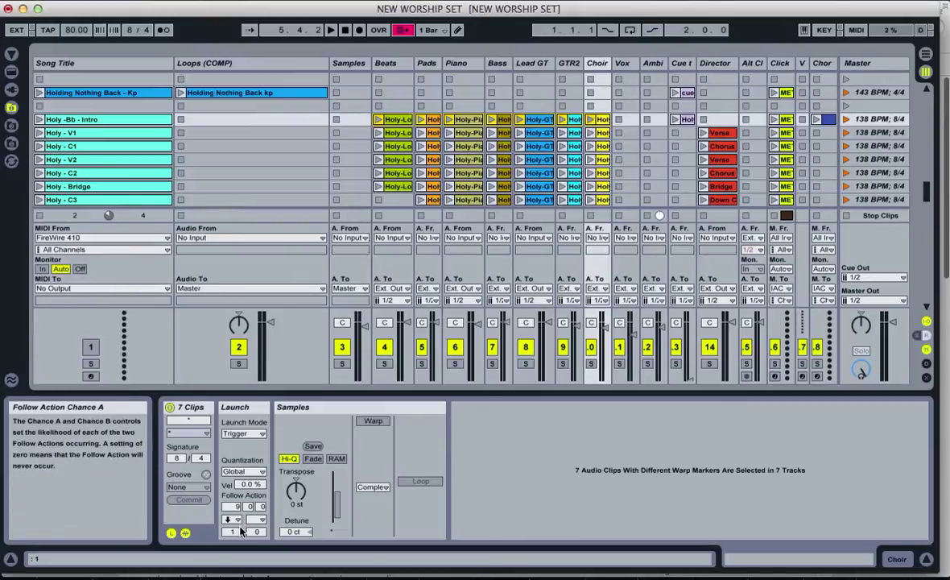
Play the Holy intro scene while raising the Cue tracks volume to -1.0 dB and lowering the Ambi track to about -35.8 dB
left_click(846, 119)
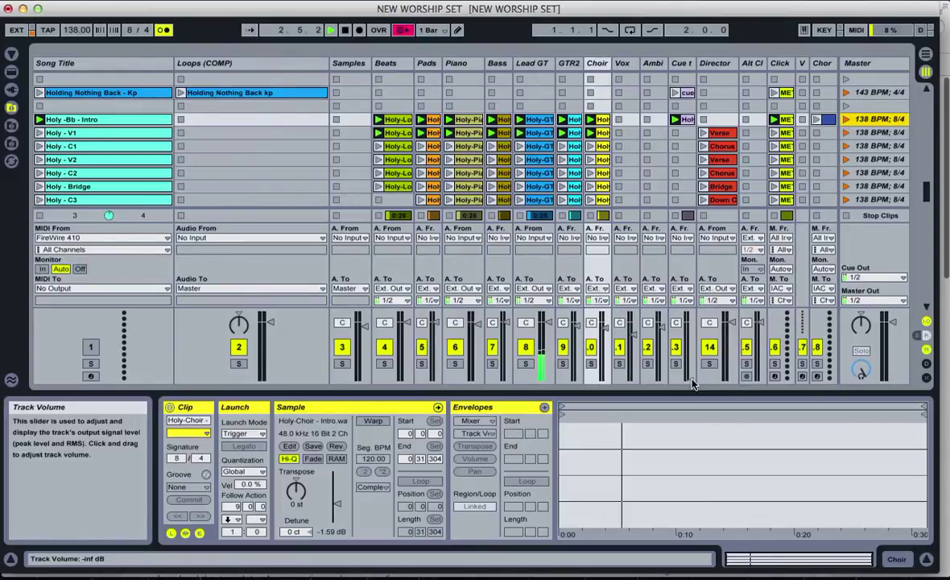
left_click_drag(690, 354, 689, 320)
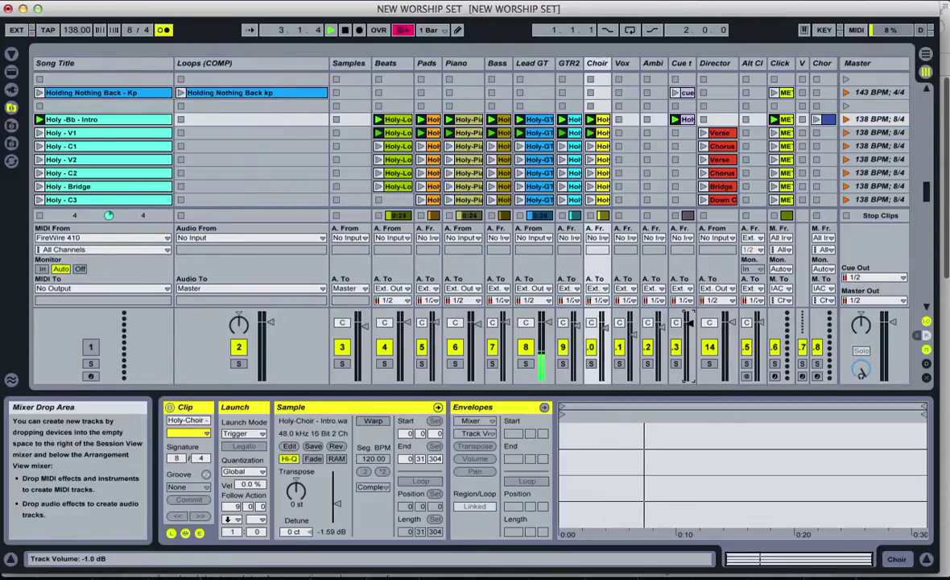
left_click(846, 120)
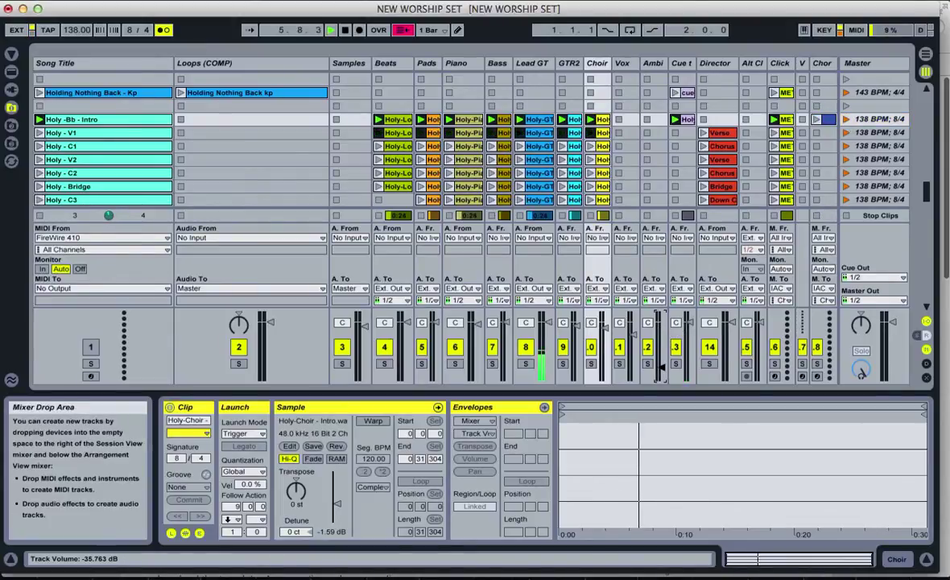
left_click_drag(660, 330, 664, 370)
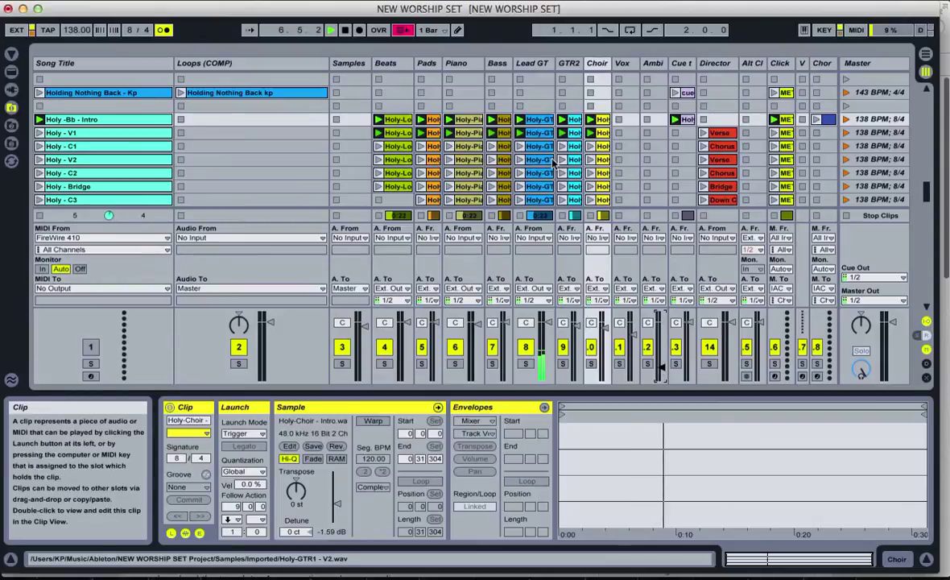
key("XF86AudioRaiseVolume")
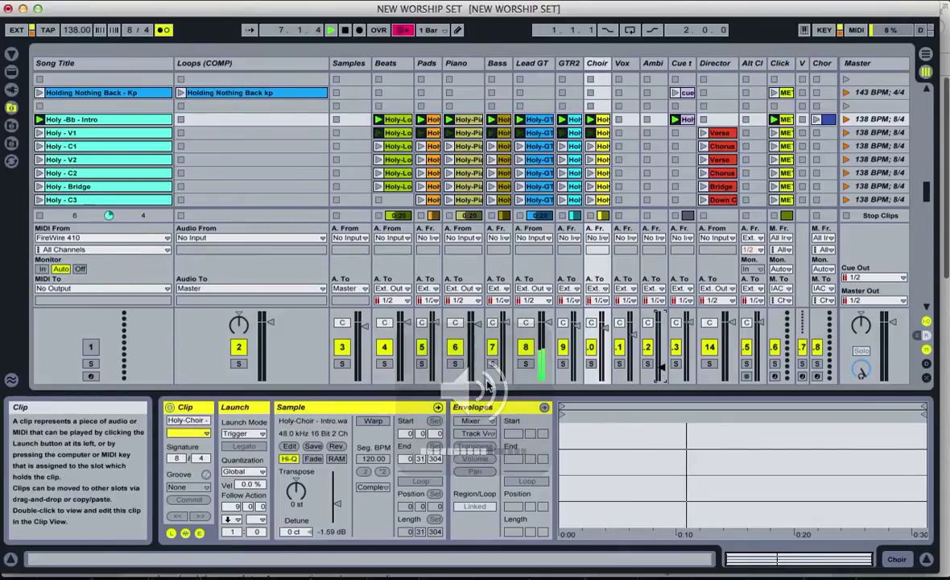
Mute and reactivate the Lead GT track and the Piano track in turn while the Holy song plays
left_click(526, 350)
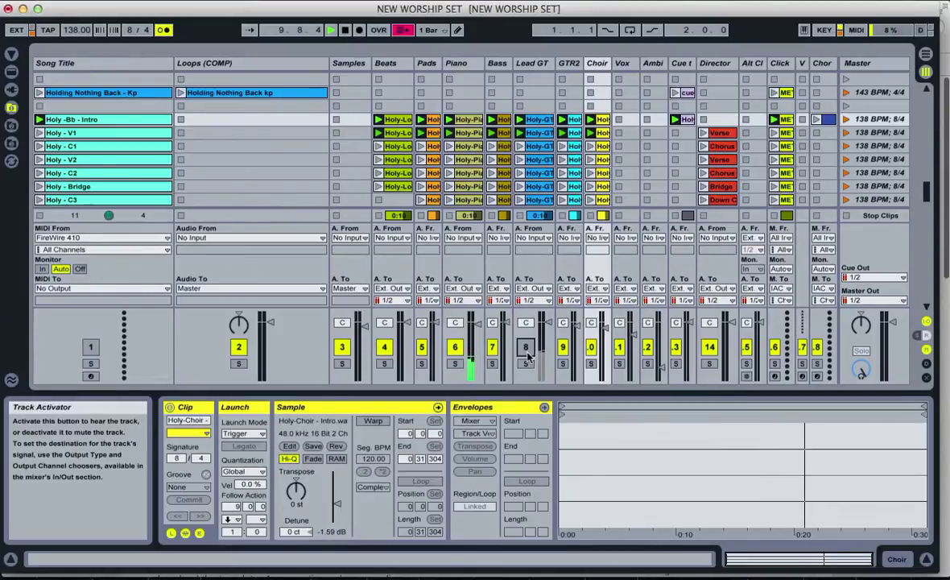
left_click(526, 347)
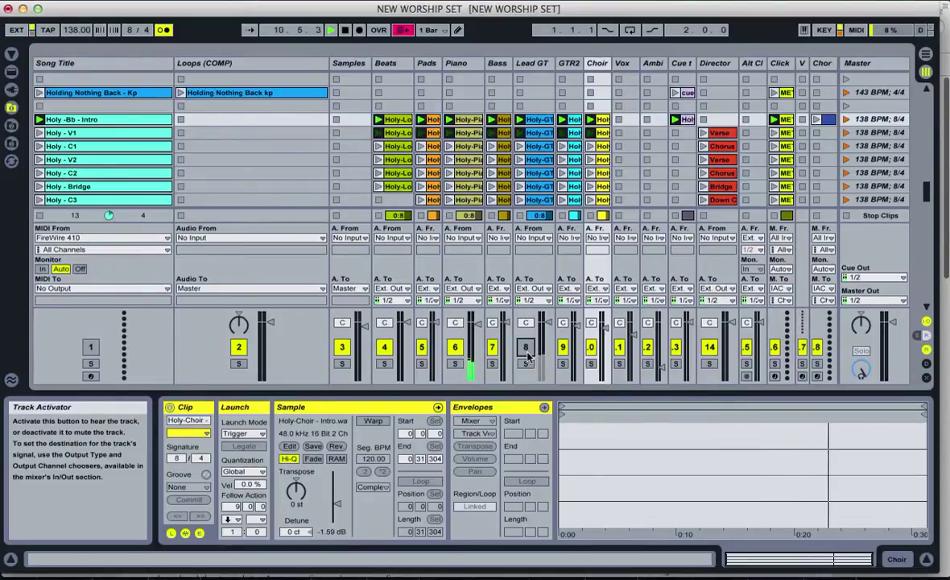
left_click(455, 347)
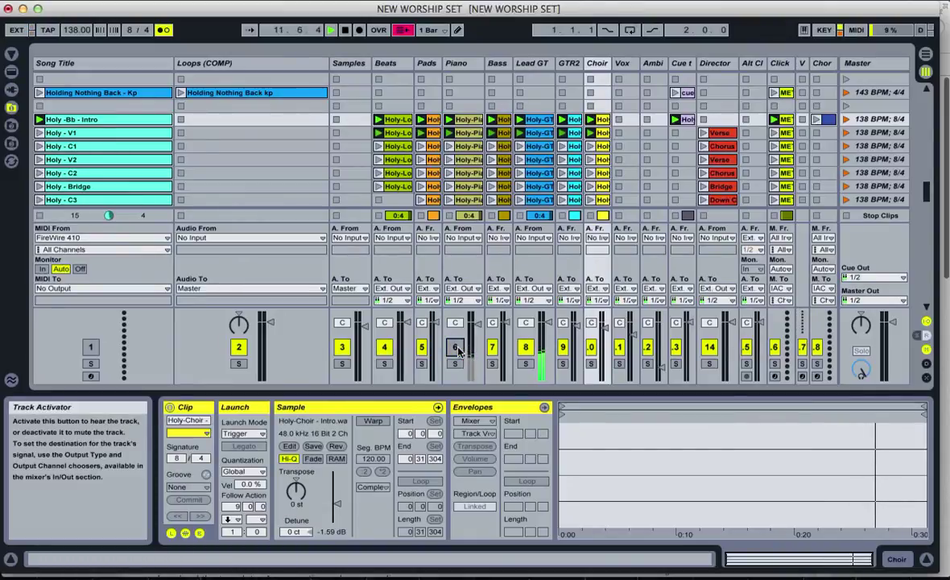
key("XF86AudioRaiseVolume")
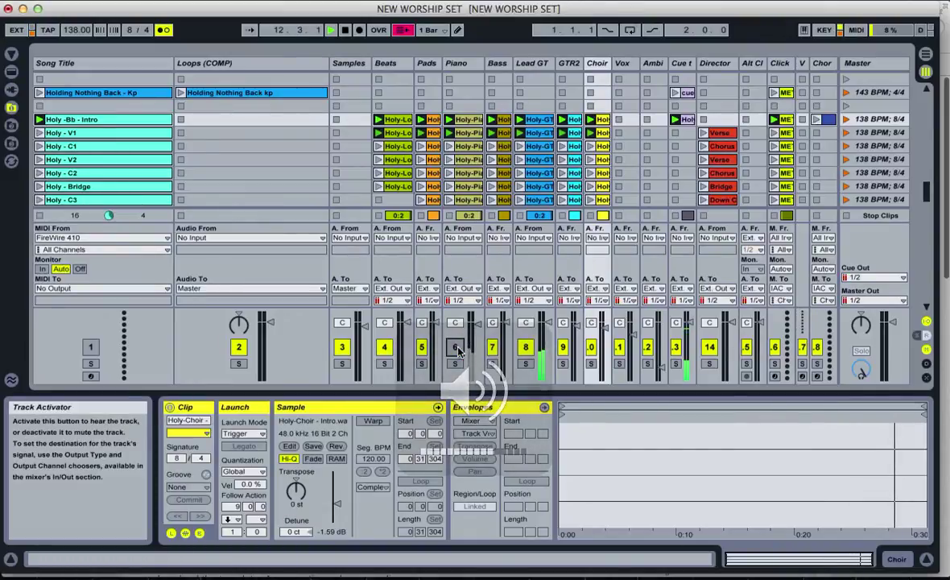
left_click(455, 347)
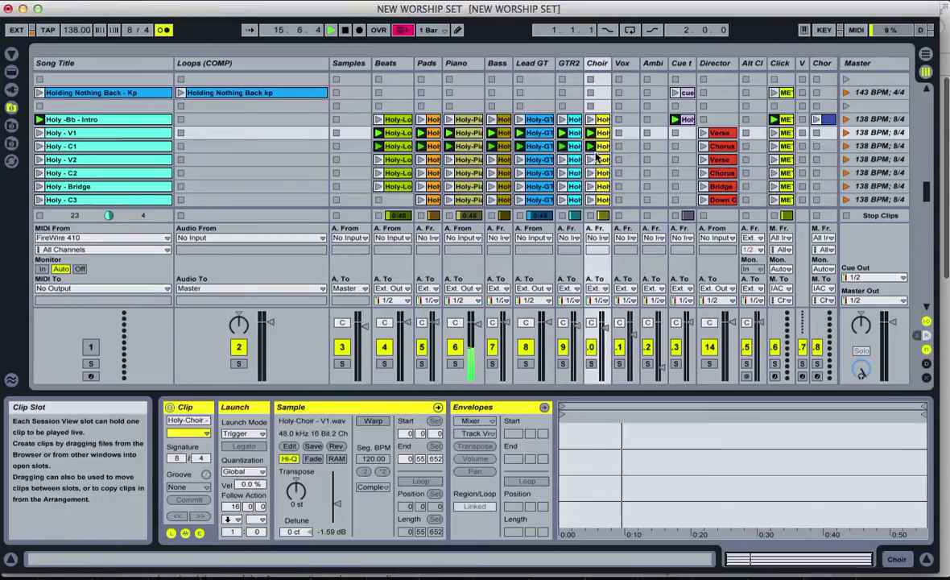
Show the Holy-Cues clip of the Cue tracks column in the clip view
scroll(597, 159, "down", 3)
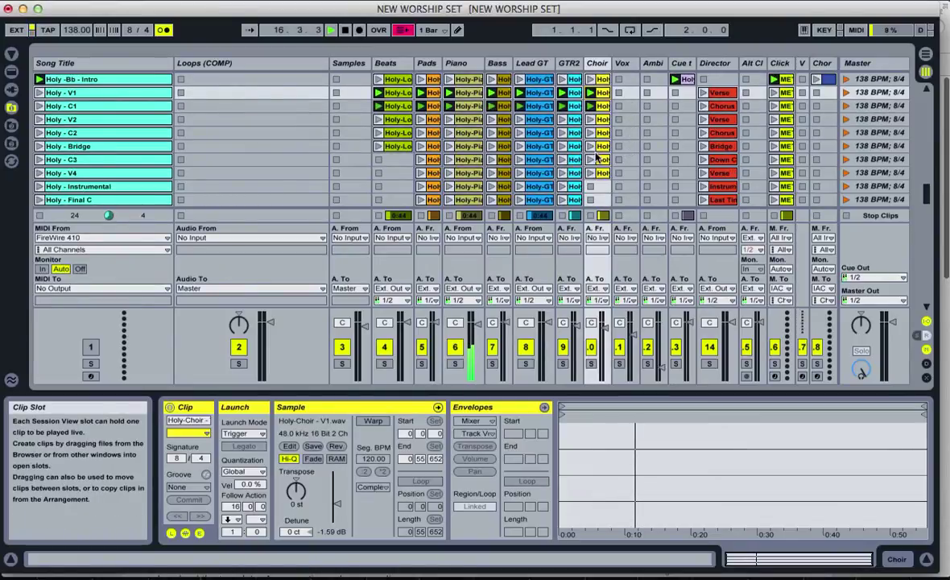
left_click(686, 80)
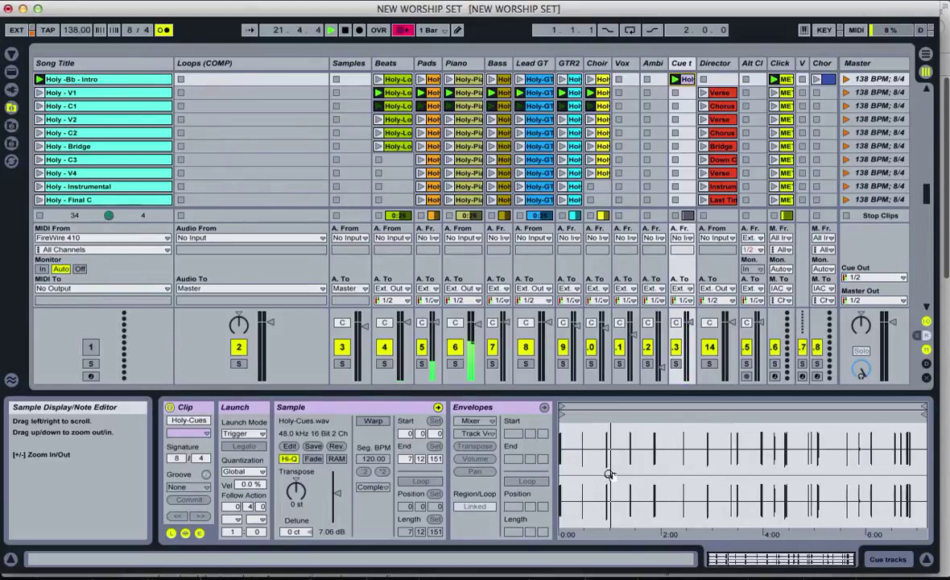
Audition the mix by briefly muting the Piano track and by soloing and unsoloing the Lead GT track
left_click(455, 346)
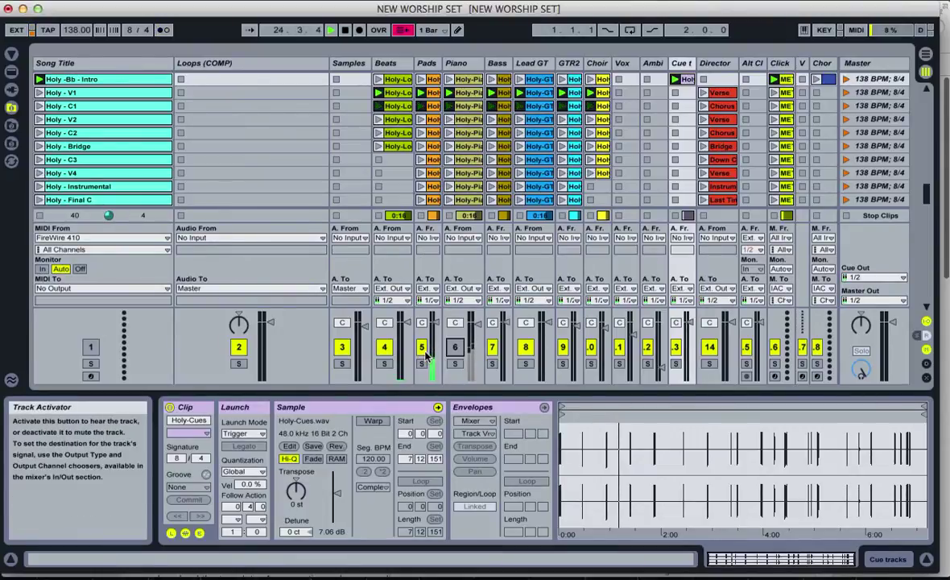
left_click(454, 347)
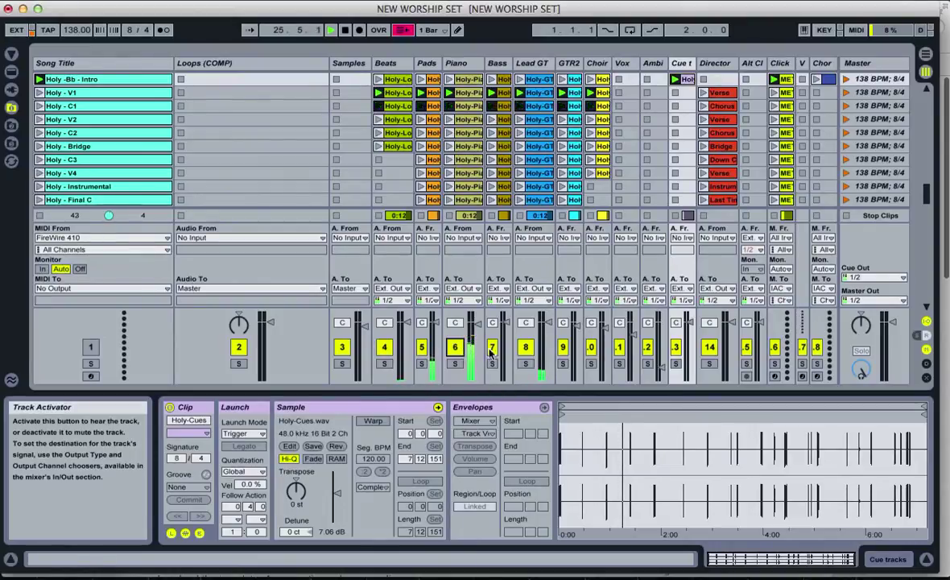
left_click(525, 364)
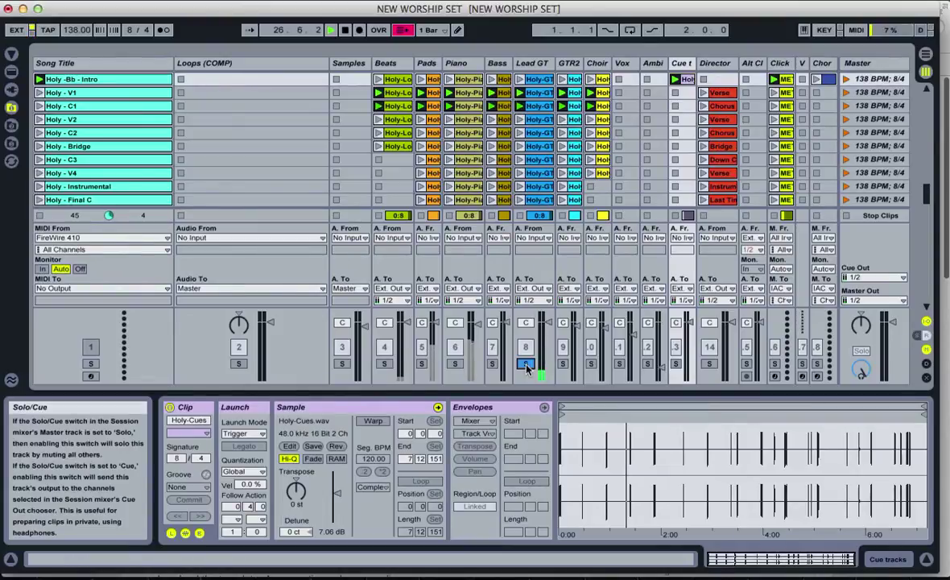
left_click(526, 364)
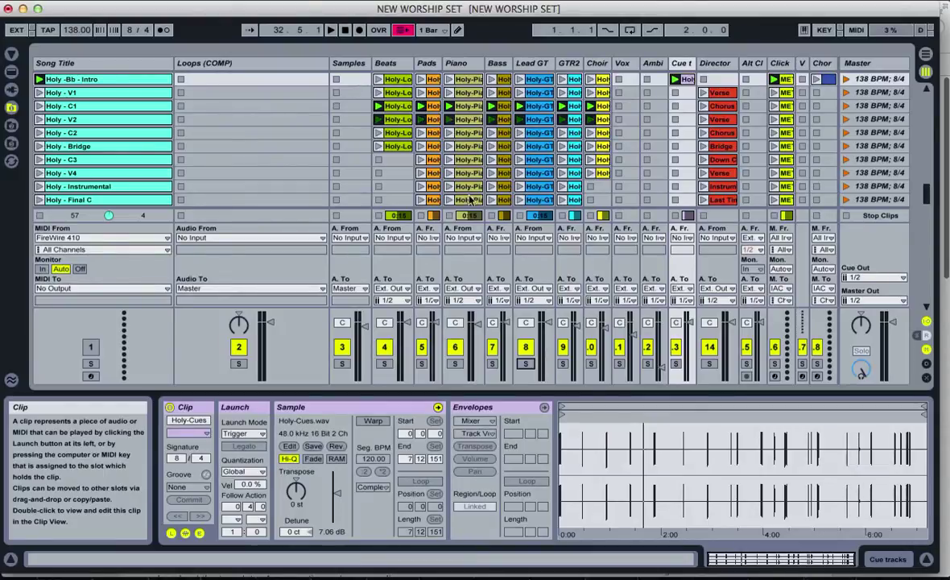
Review the output channel options of the Piano, Lead GT and Bass tracks, keeping each on 1/2
left_click(475, 300)
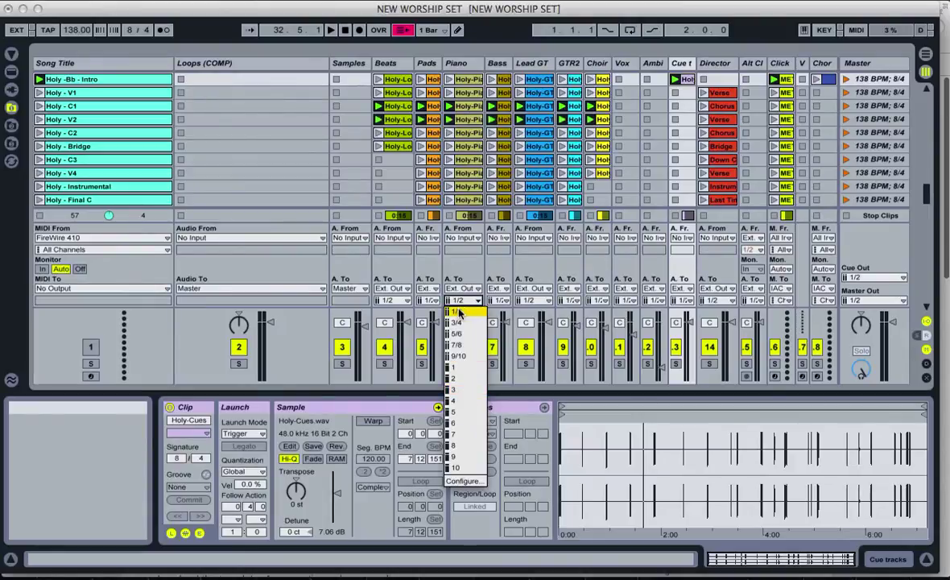
left_click(465, 386)
left_click(531, 299)
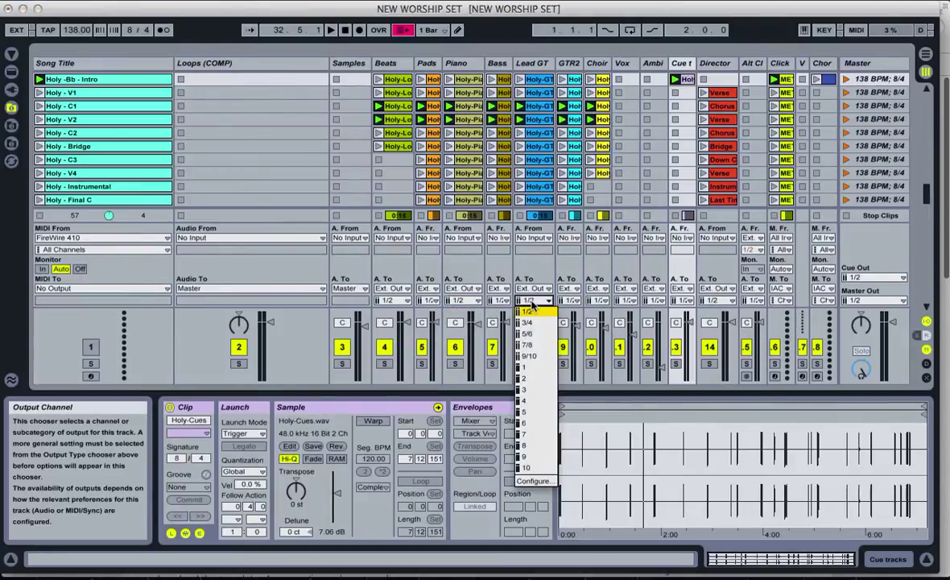
left_click(529, 311)
left_click(501, 300)
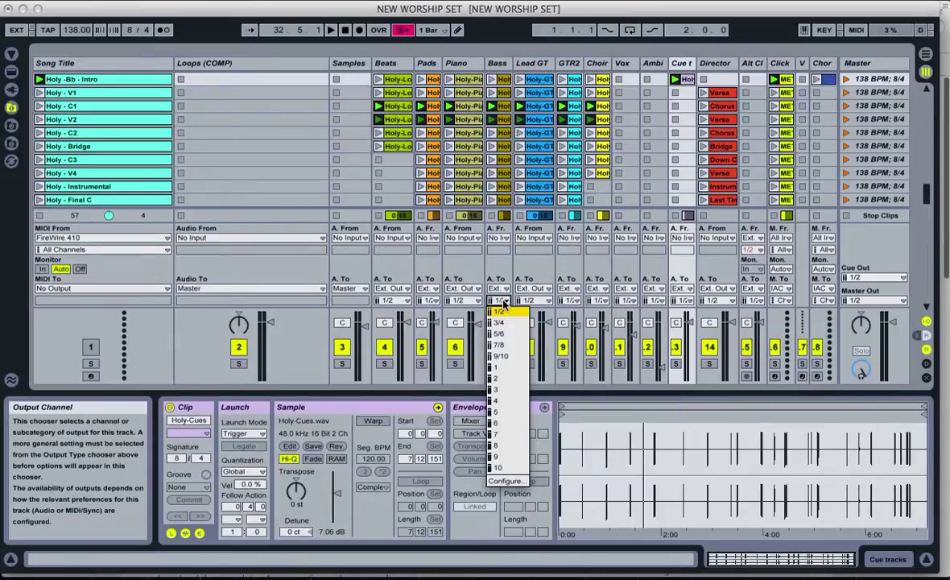
left_click(504, 301)
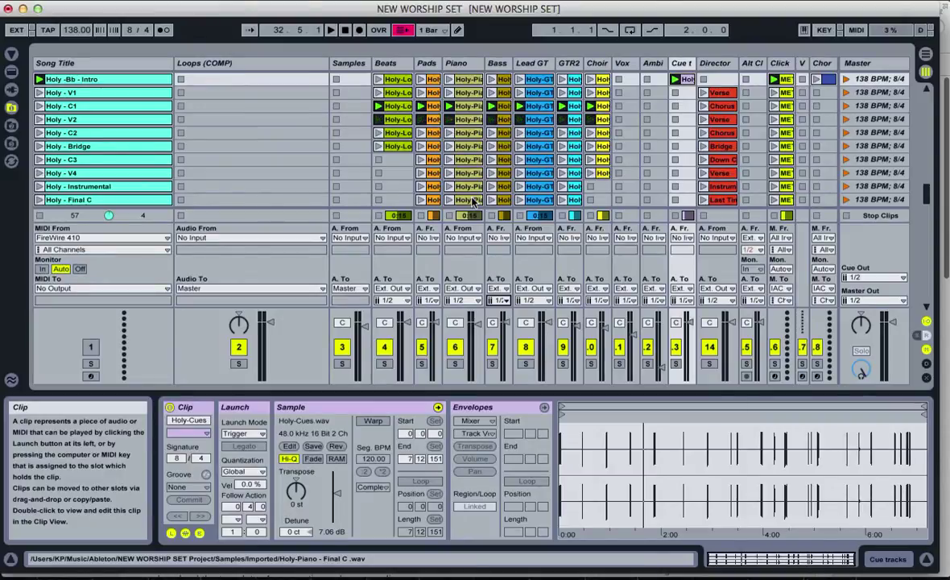
Select the Holy-Cues clip and the Director track, and launch the Director track's first Verse clip
left_click(686, 79)
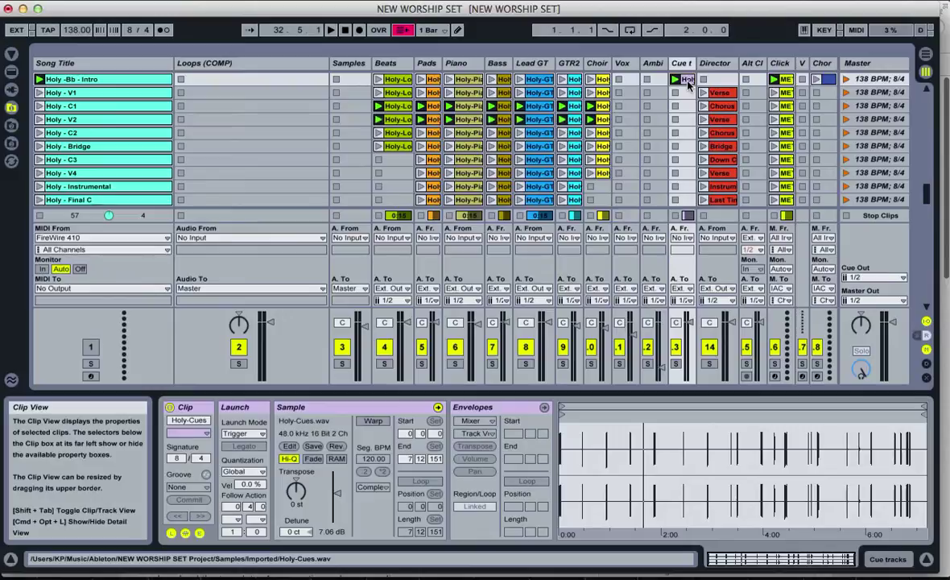
left_click(715, 65)
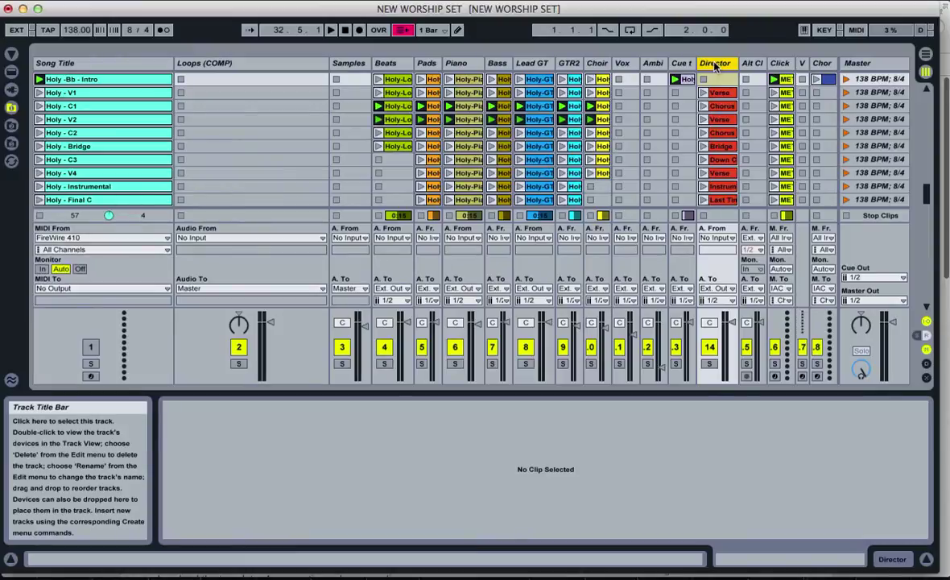
left_click(723, 92)
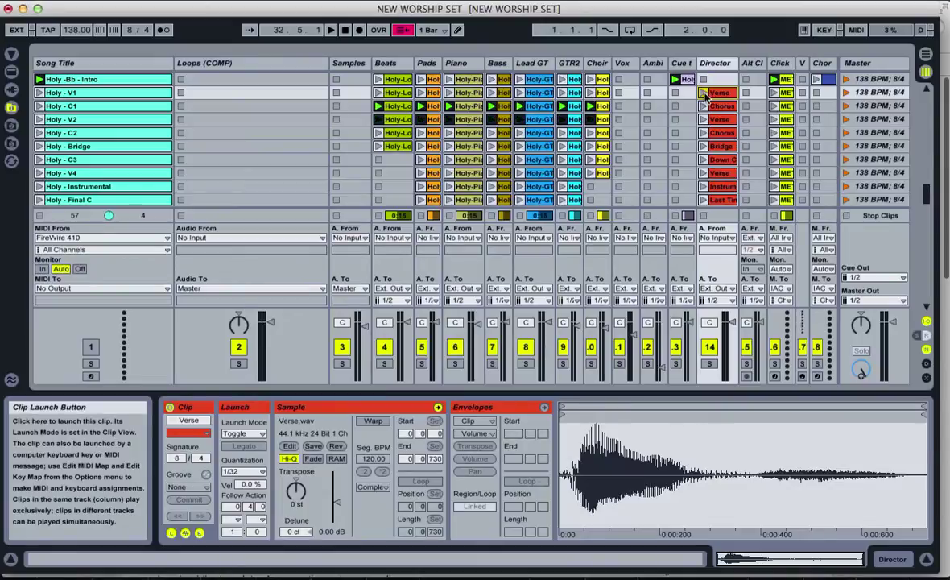
left_click(703, 92)
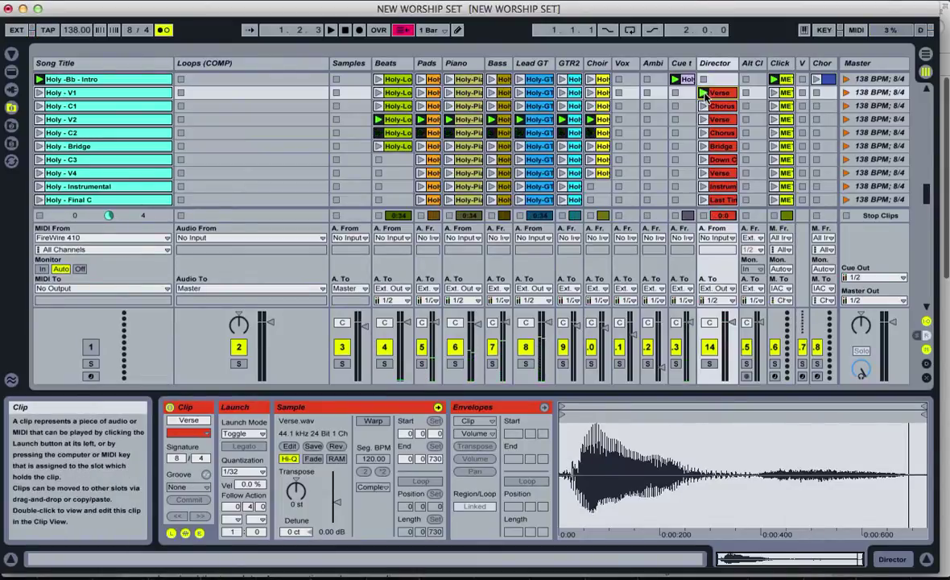
Audition the Verse clip with Cue and Ambi muted and Director soloed, and turn the solo off and the Cue track back on
left_click(675, 346)
left_click(647, 347)
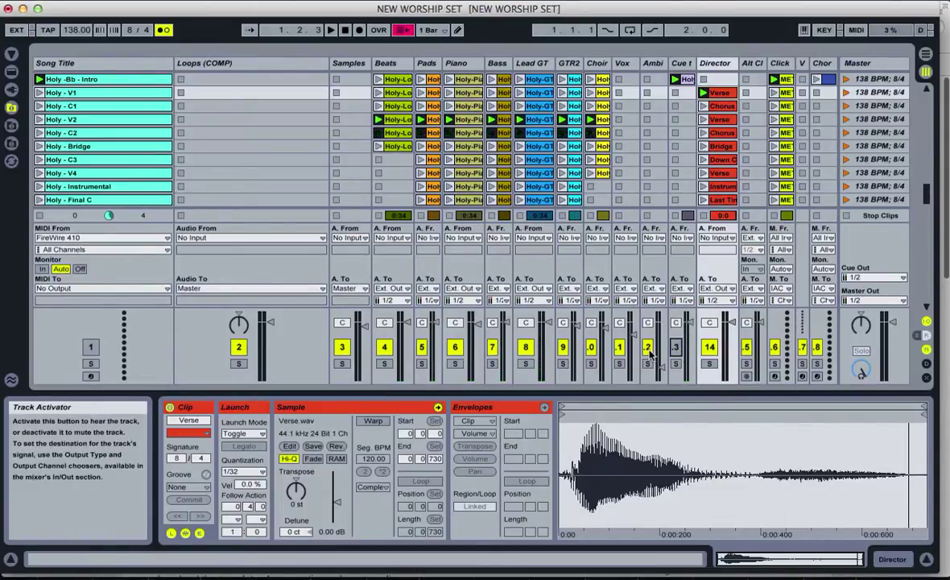
left_click(709, 363)
left_click(702, 94)
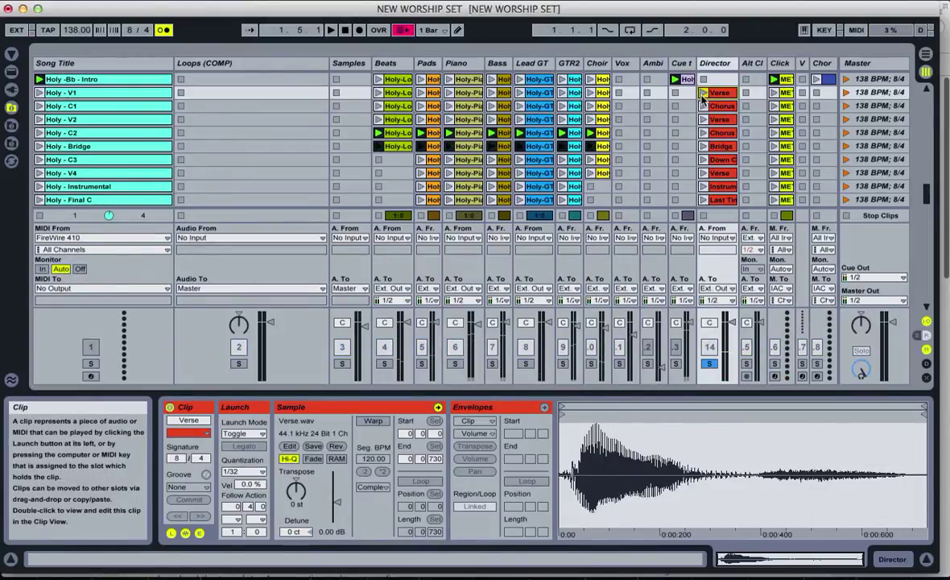
left_click(709, 364)
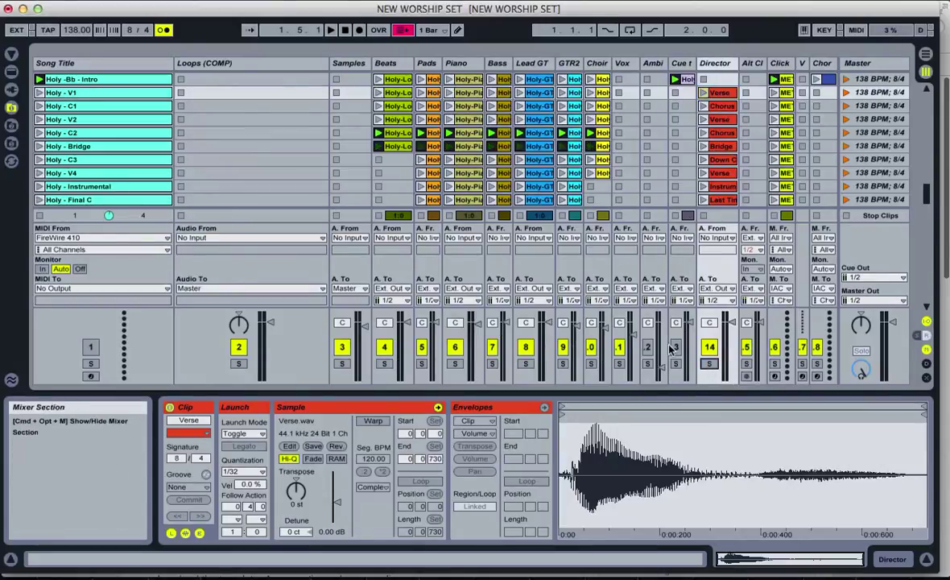
left_click(676, 347)
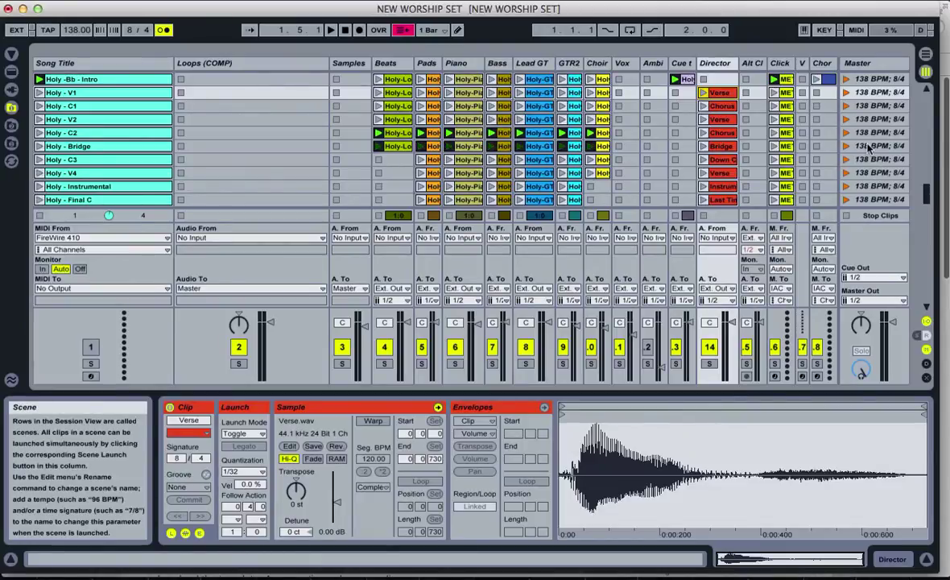
Review the launch quantization options of the Director track's Verse clip and keep 1/32
left_click(716, 64)
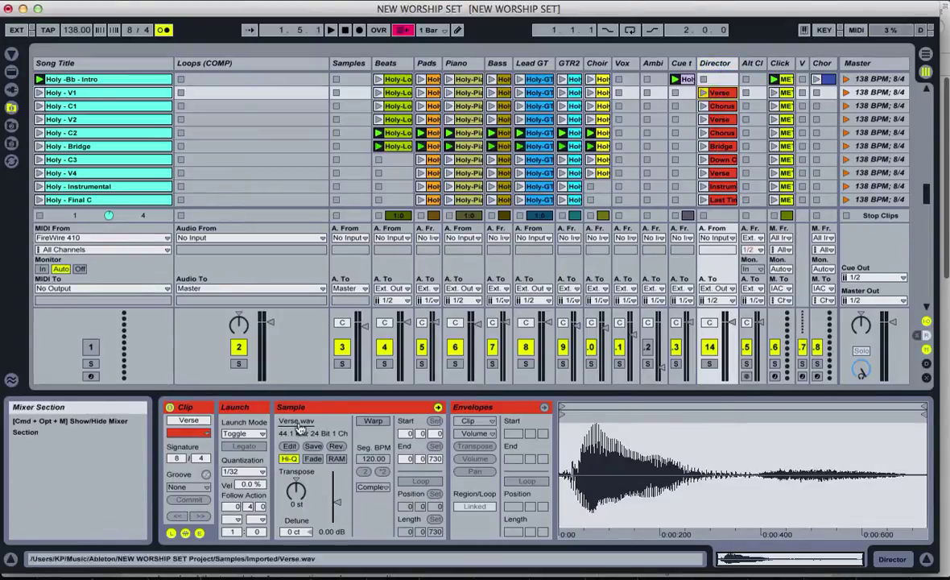
left_click(241, 471)
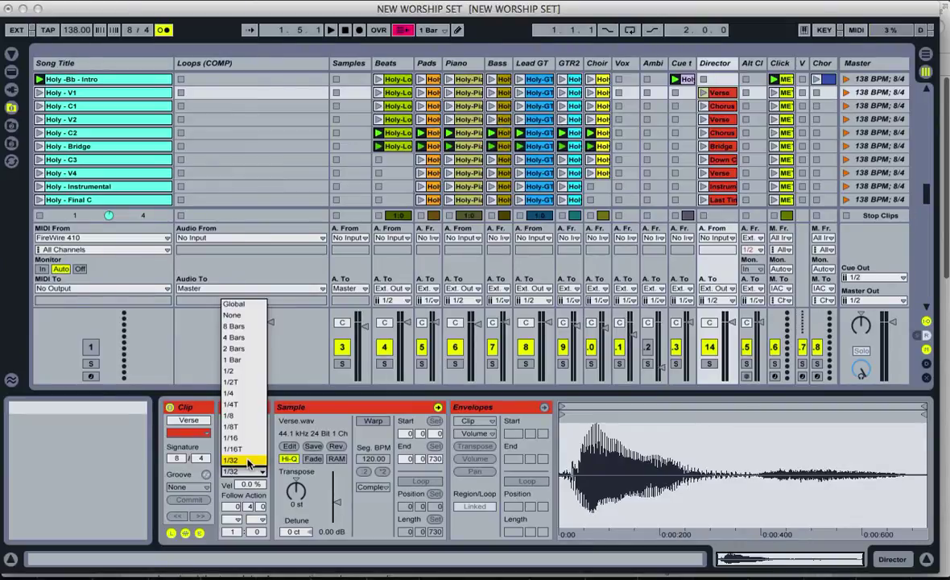
left_click(248, 462)
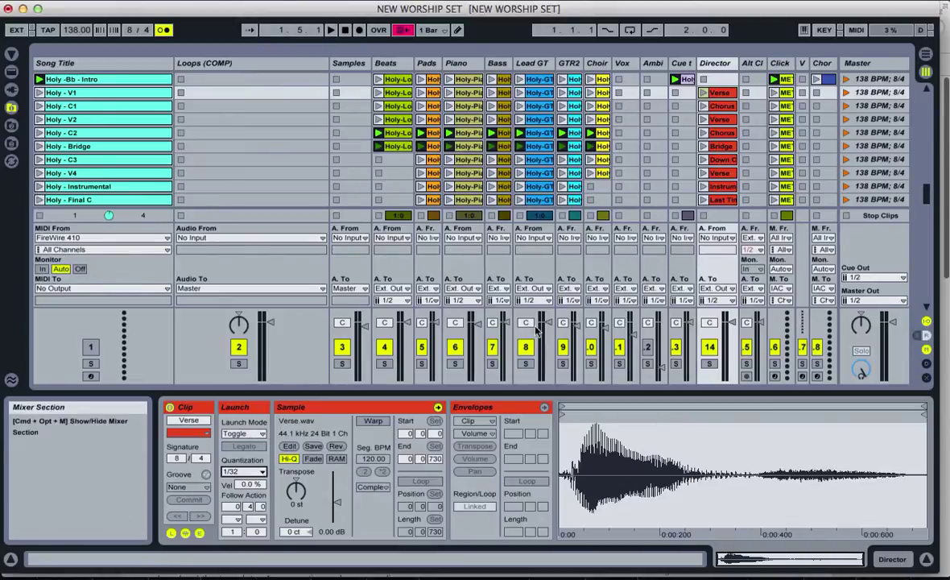
Launch the Holy intro scene, the Bridge scene and the C1 scene in turn to hear the Director cues
left_click(847, 80)
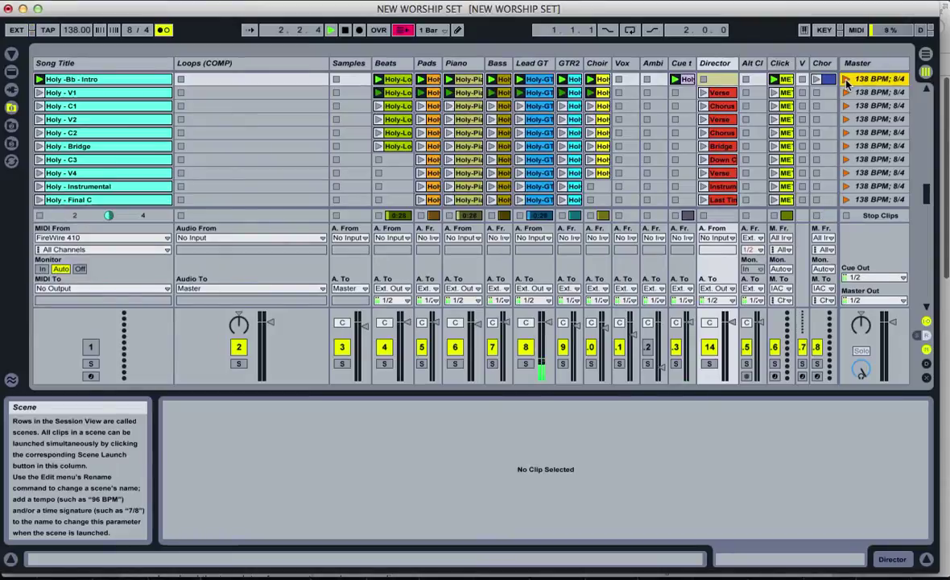
key("XF86AudioRaiseVolume")
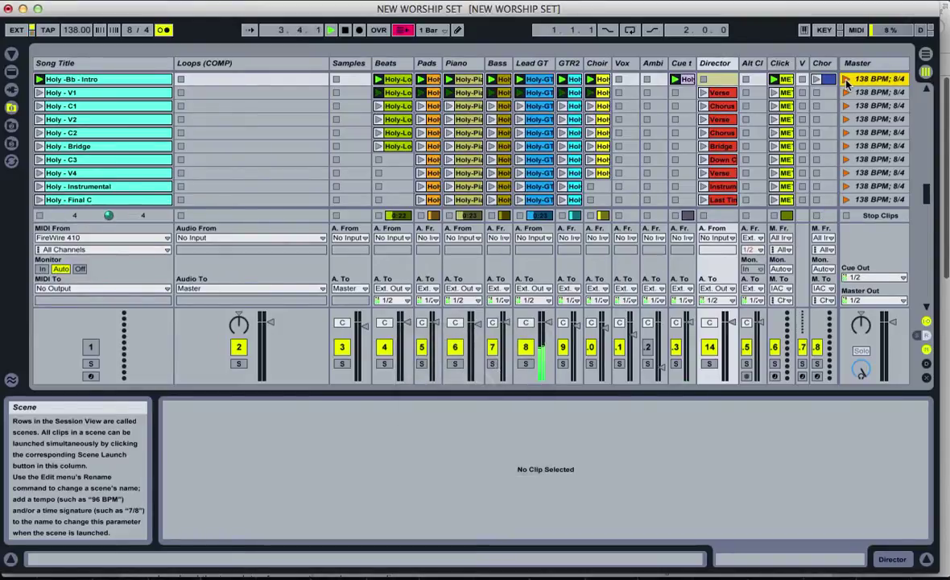
left_click(845, 148)
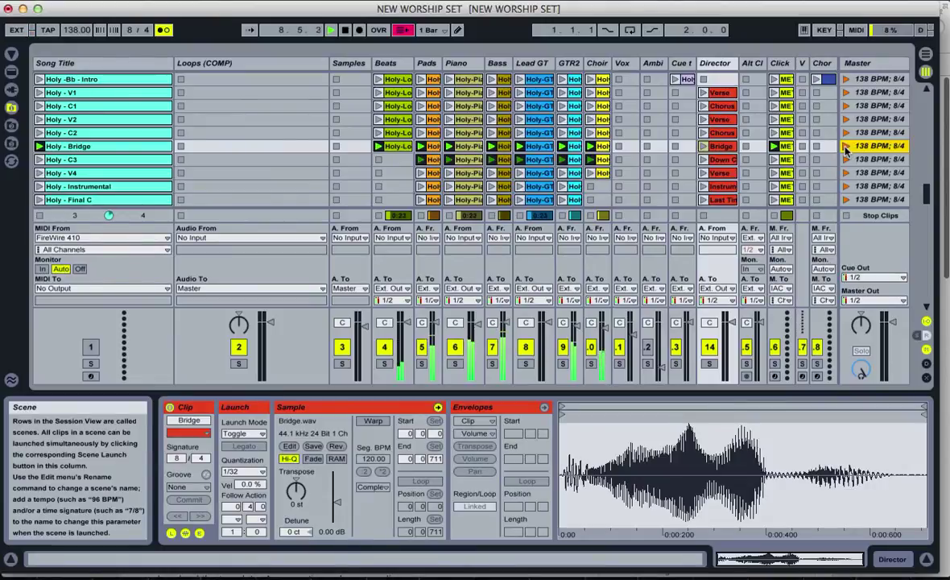
left_click(846, 106)
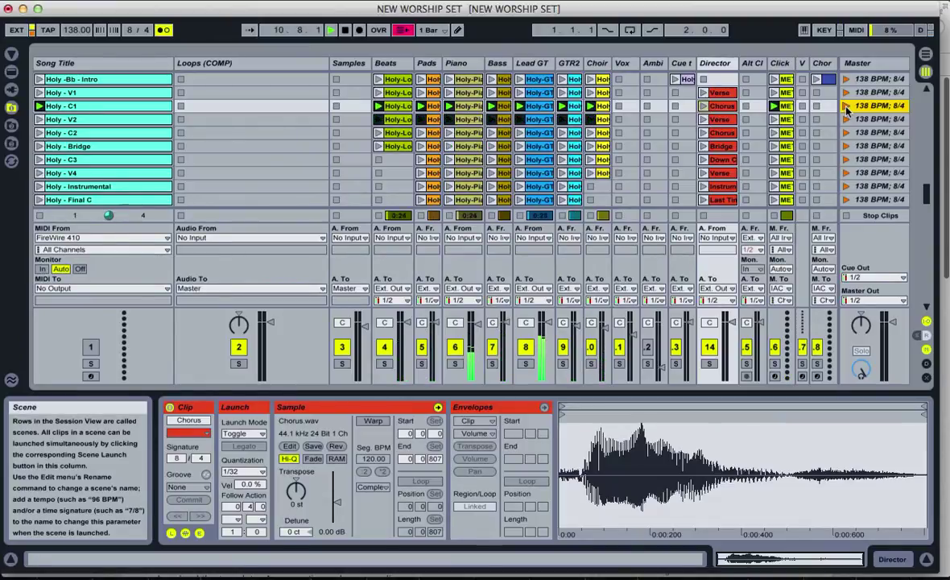
Launch the Holy - V4 scene, and launch the Our God in B - Intro scene further down the set
left_click(846, 173)
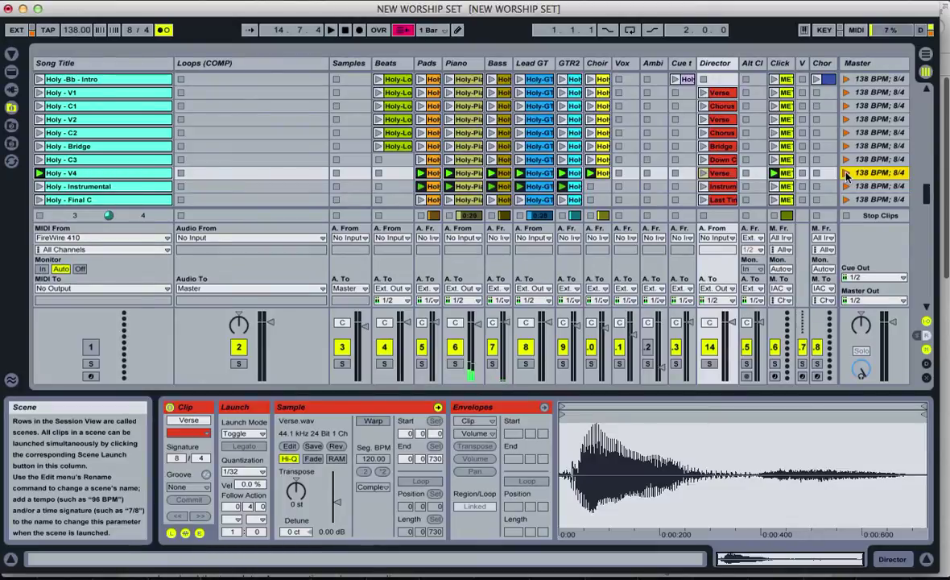
scroll(846, 176, "down", 3)
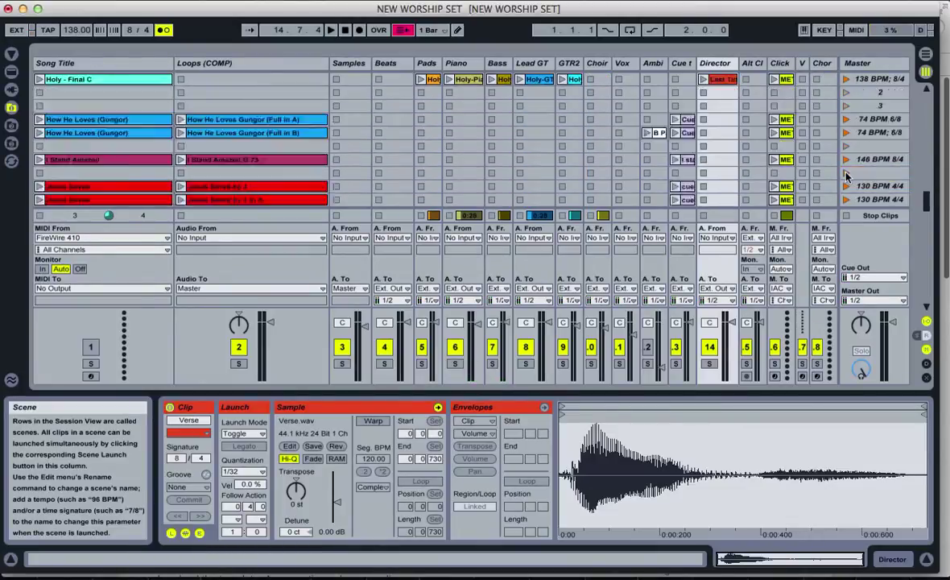
scroll(846, 175, "down", 10)
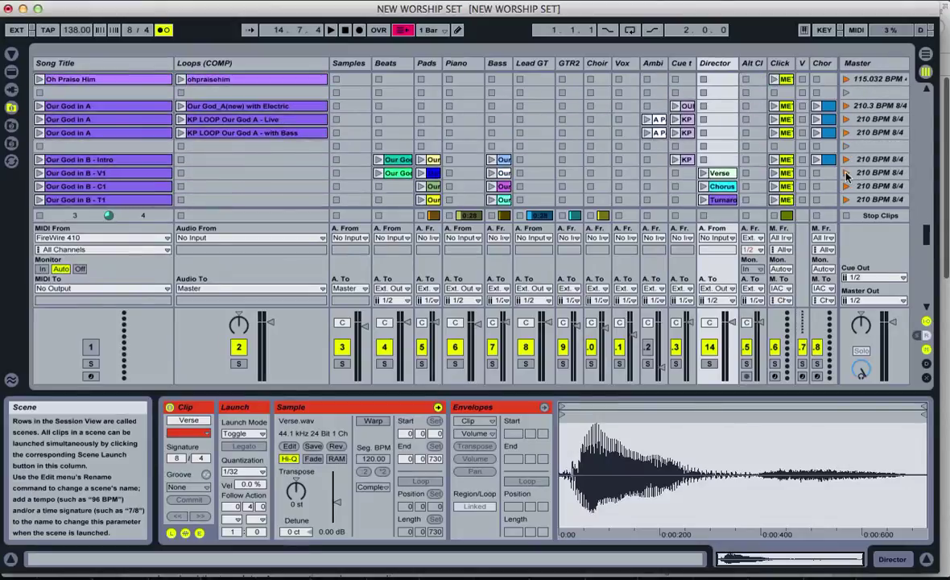
scroll(847, 176, "down", 5)
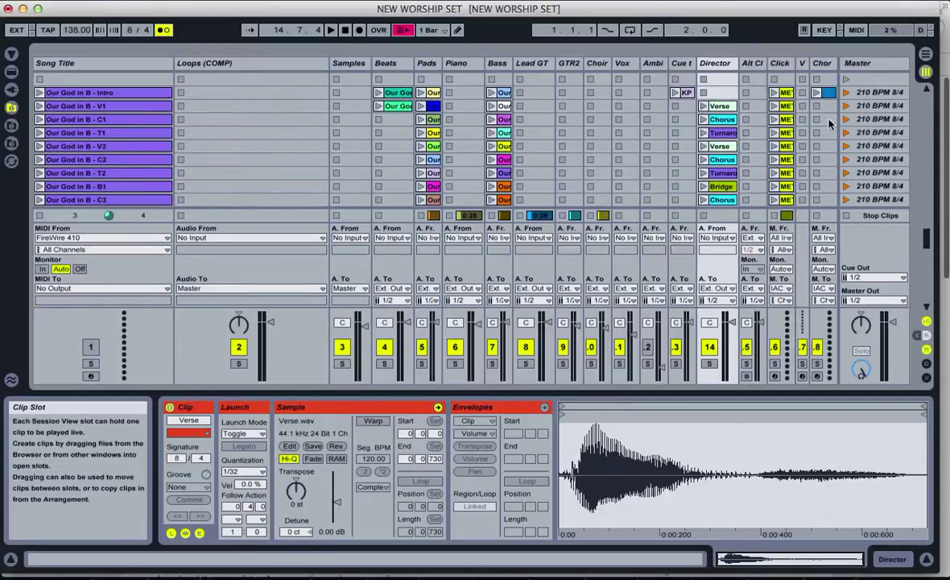
left_click(847, 92)
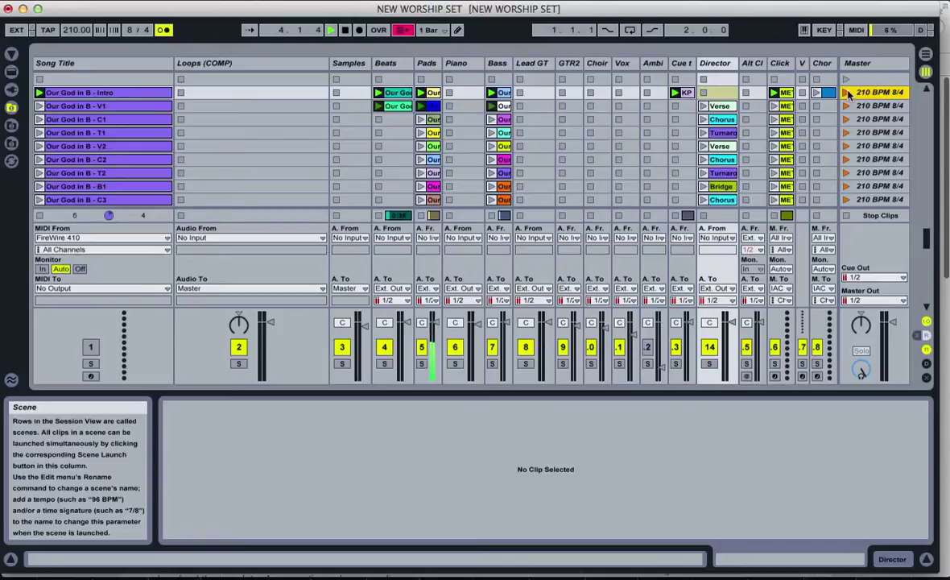
Launch the C2, T1, V2 and C3 scenes of Our God in B one after another to hear their director cues
left_click(845, 160)
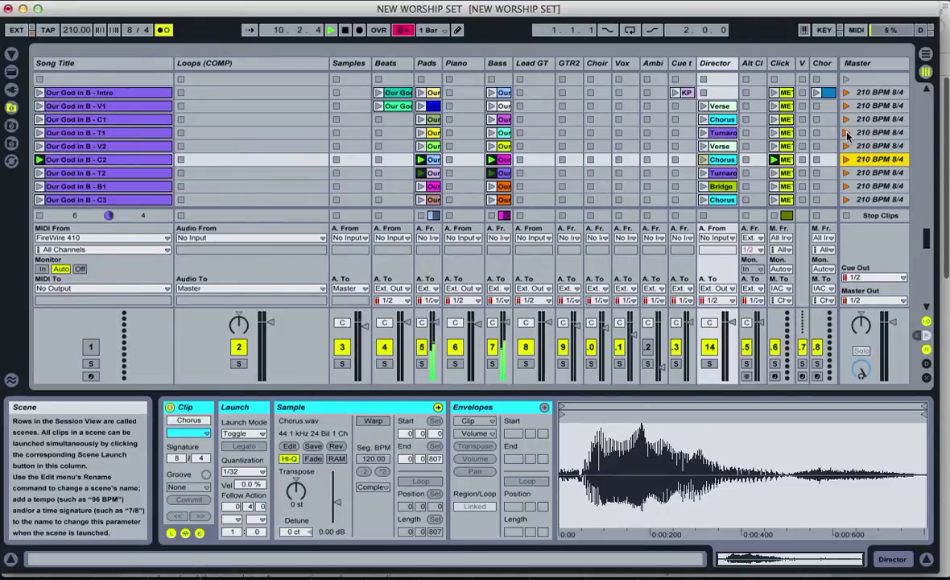
left_click(847, 135)
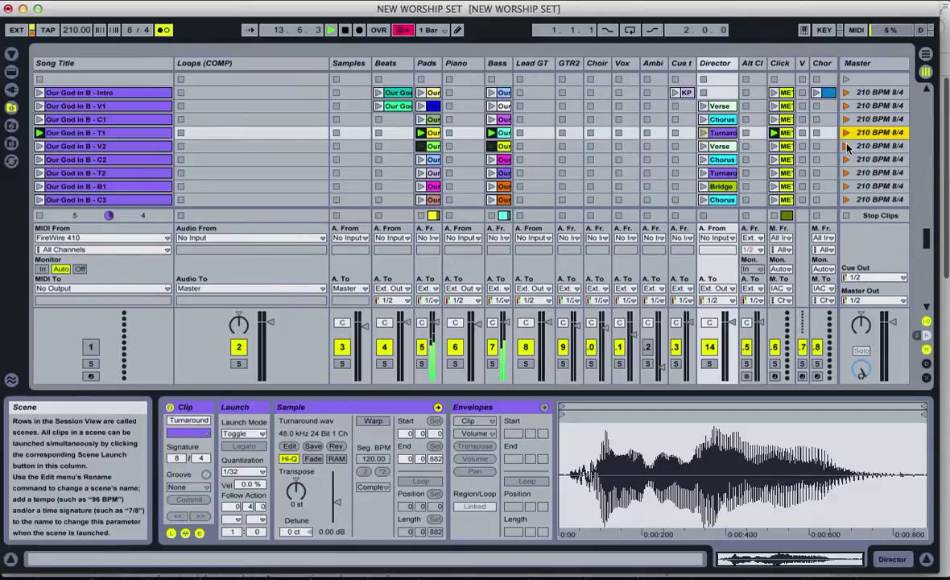
left_click(846, 146)
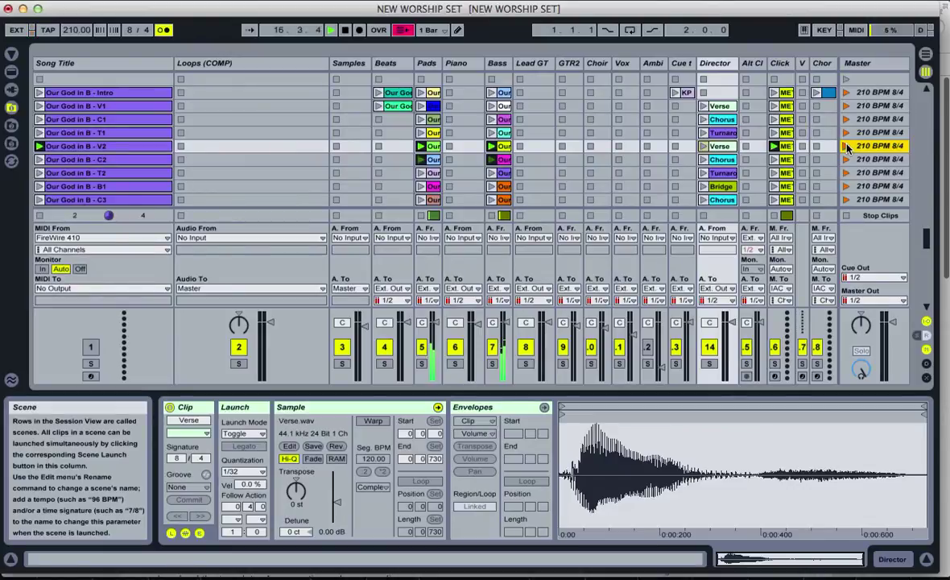
left_click(845, 200)
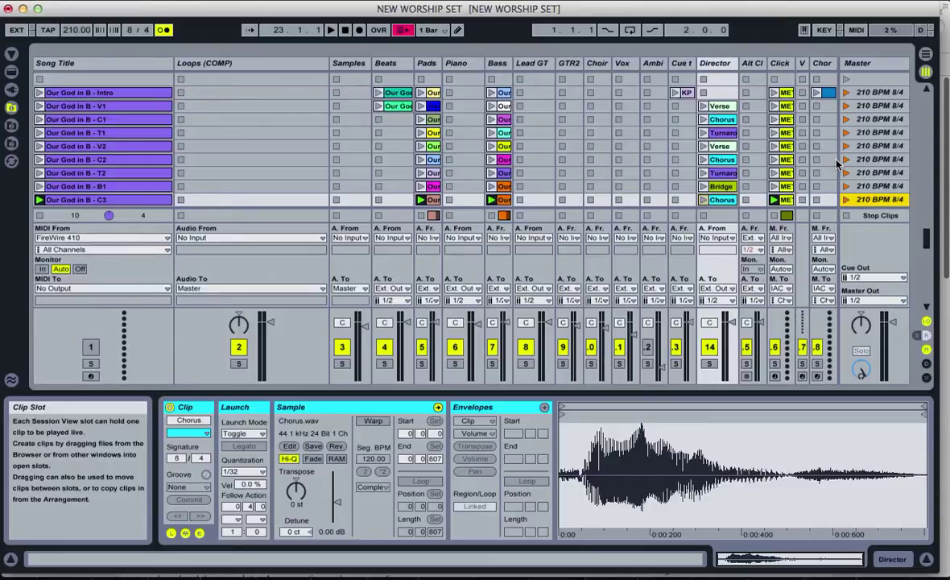
Find the Saviour of the World section of the set and launch its first scene
scroll(837, 163, "down", 10)
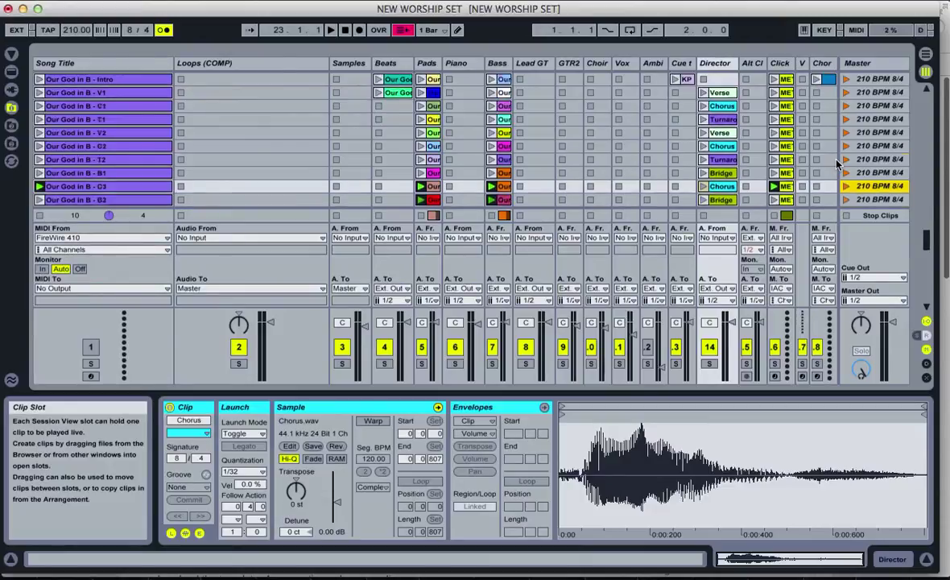
scroll(837, 164, "down", 1)
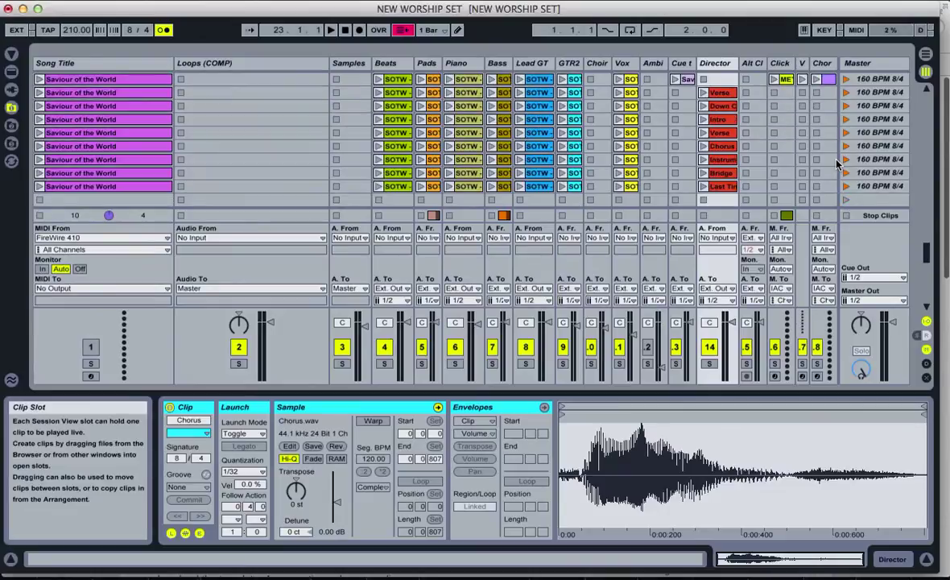
scroll(837, 164, "up", 1)
left_click(847, 92)
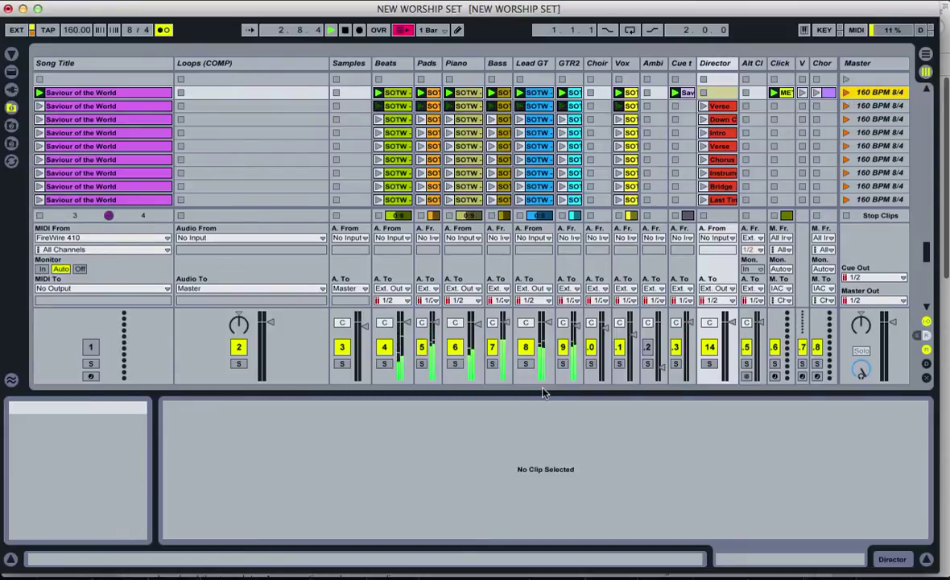
Mute the Bass, Lead GT and GTR2 tracks while the song plays
left_click(492, 347)
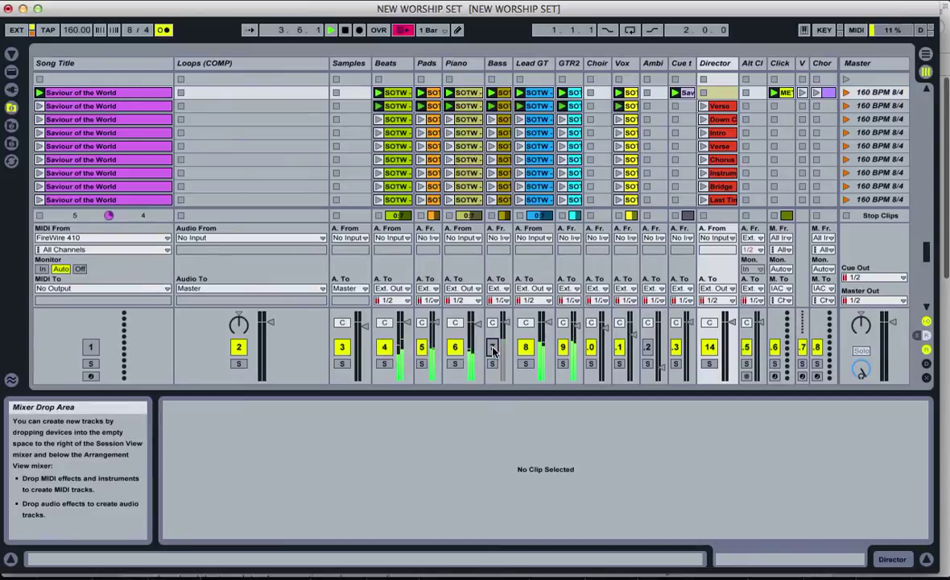
left_click(525, 347)
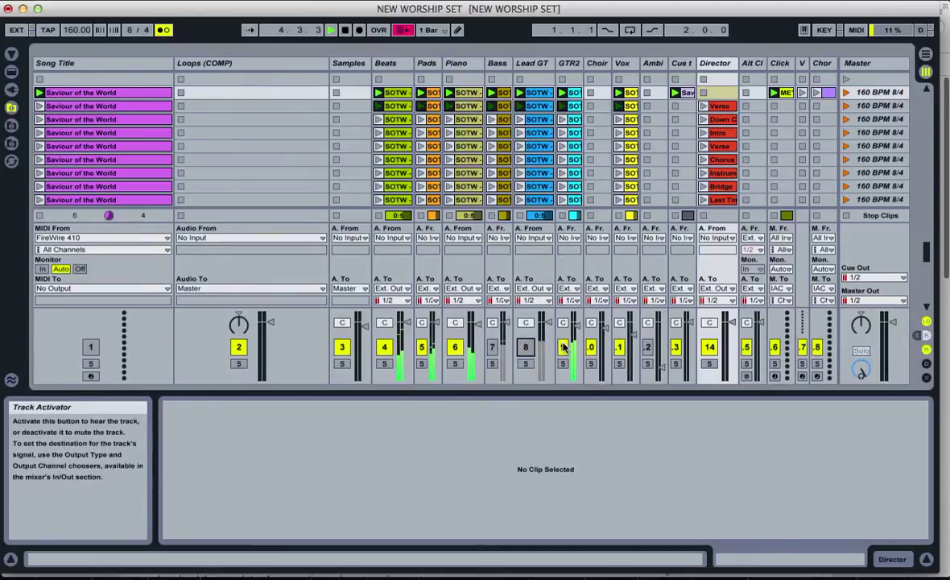
left_click(563, 347)
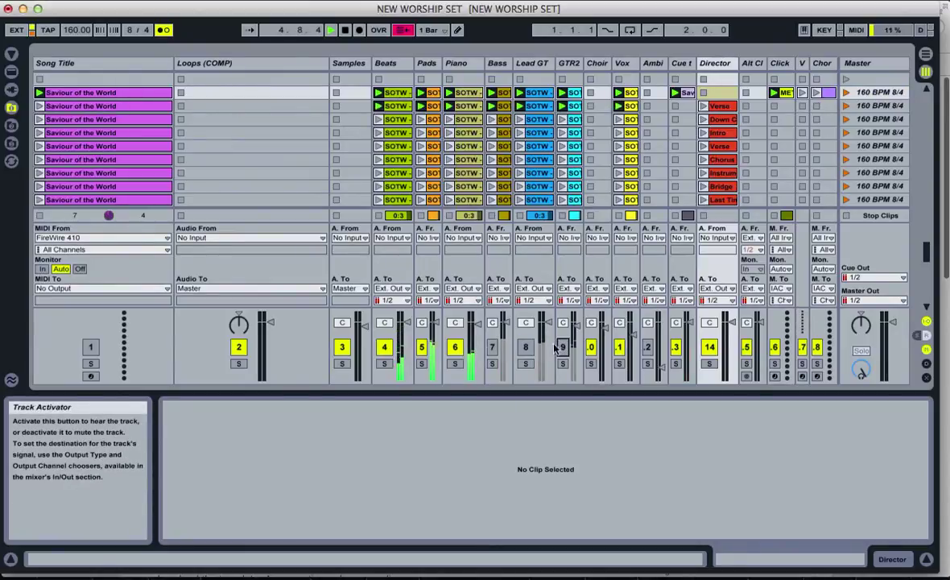
Launch the Saviour of the World Chorus scene, mute the Vox track, and launch the Bridge and Chorus scenes in turn
left_click(847, 159)
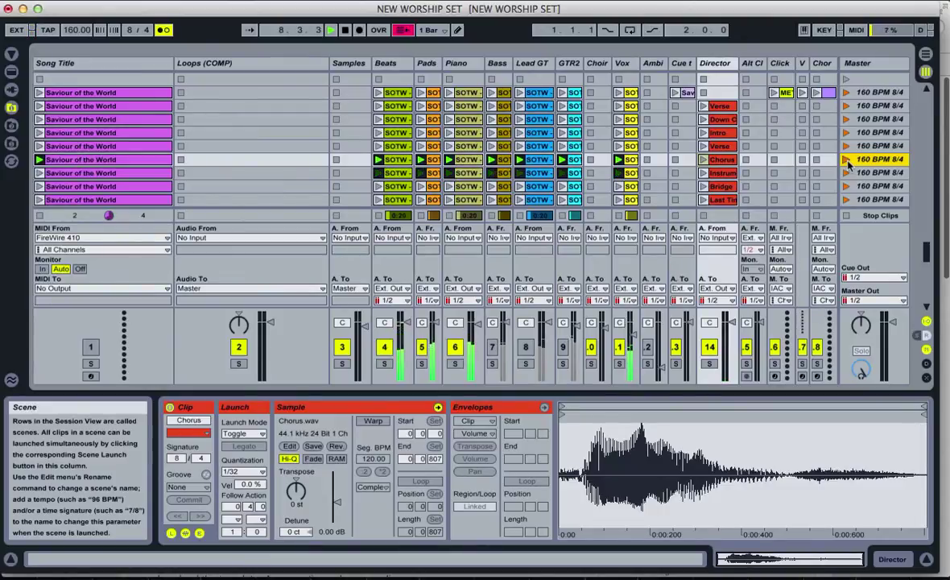
left_click(620, 348)
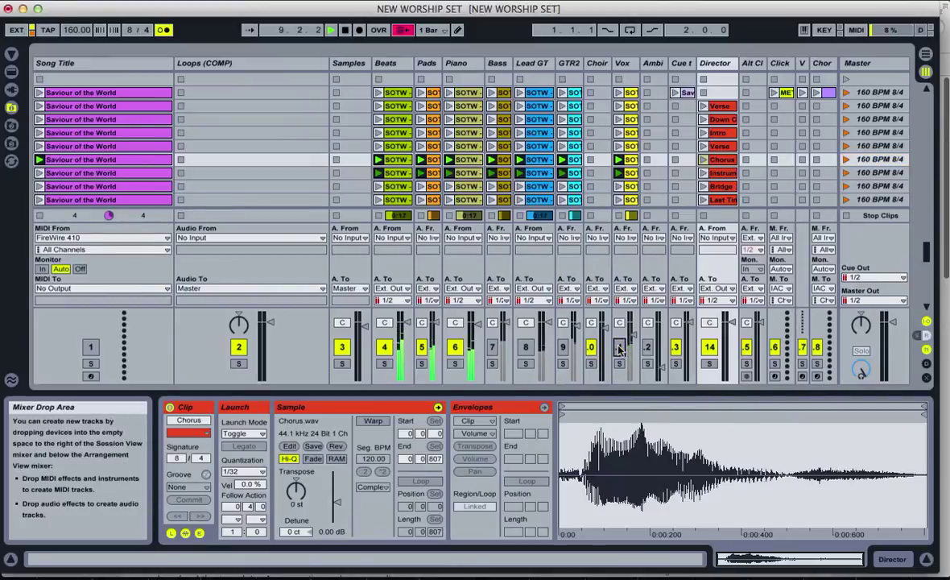
left_click(845, 187)
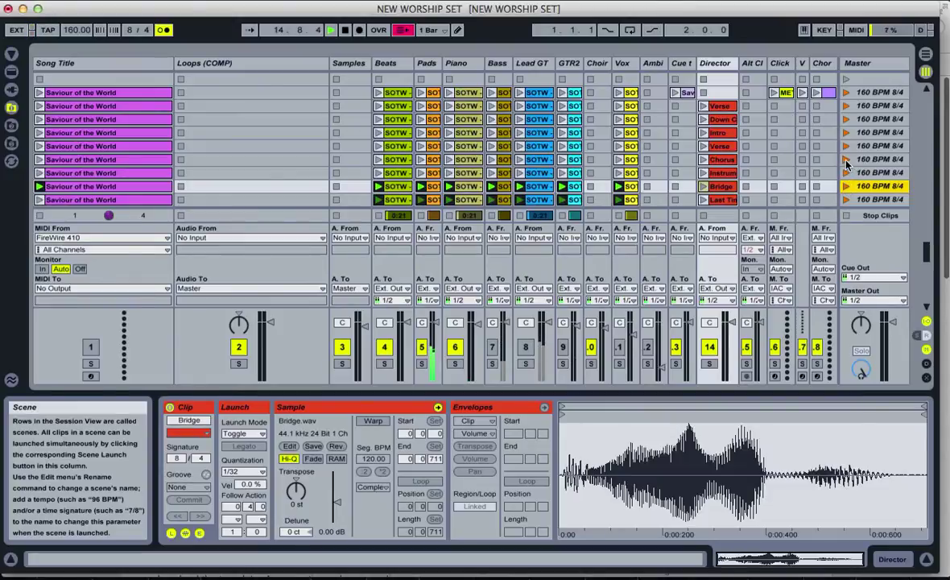
left_click(846, 159)
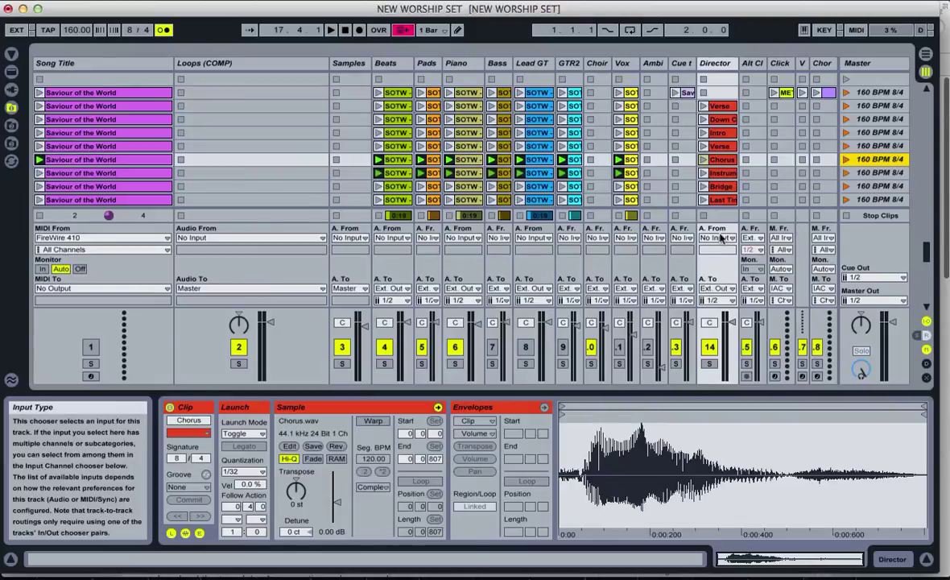
mouse_move(201, 548)
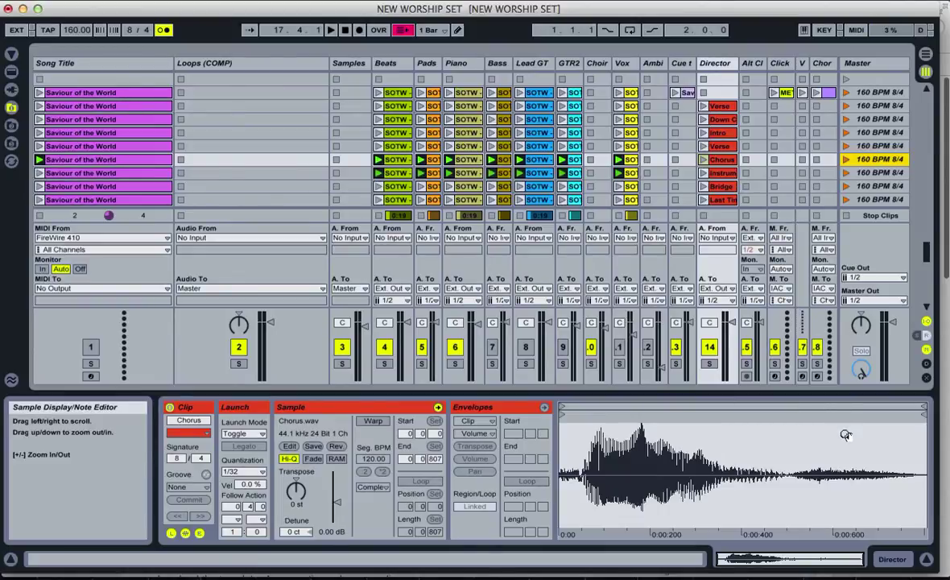
mouse_move(821, 564)
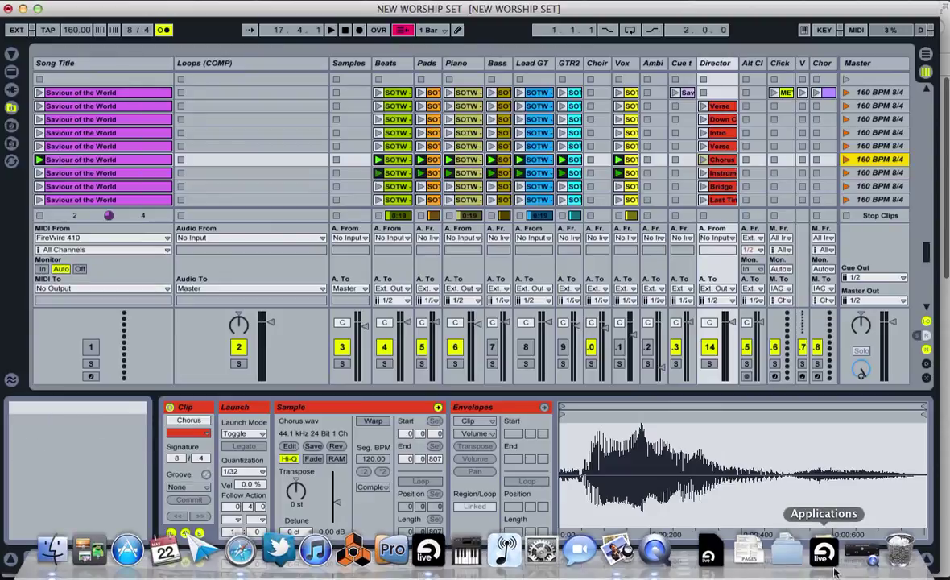